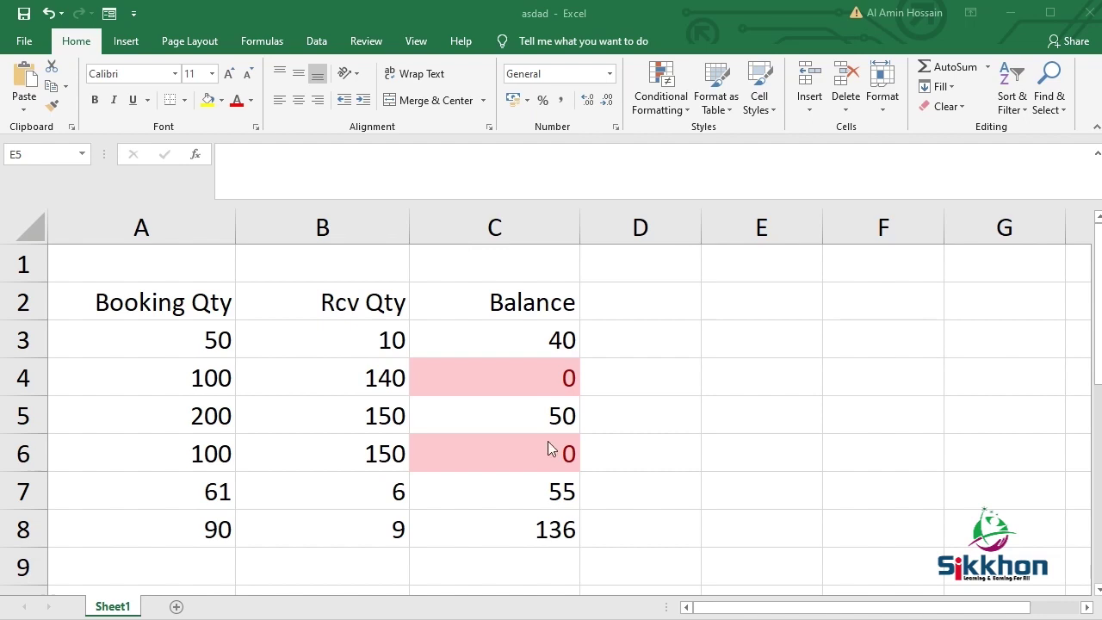
# - Open C5's formula =IF(A5>0,(SUM(A5-B5+C4)),0) for in-cell editing
pyautogui.scroll(-1, 614, 388)
pyautogui.scroll(1, 614, 388)
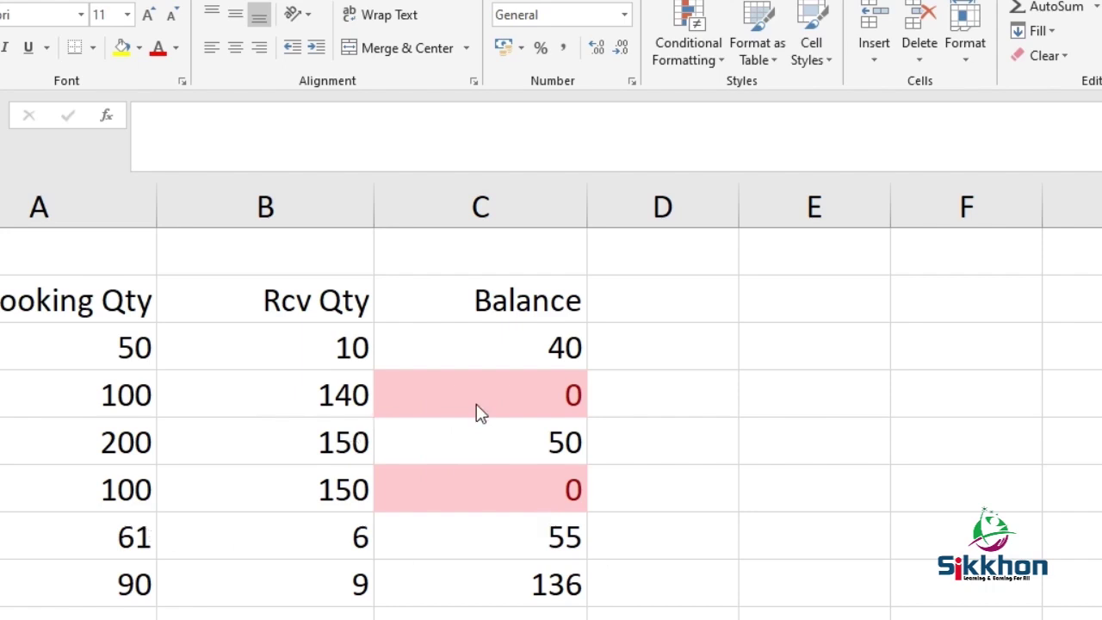
pyautogui.click(518, 447)
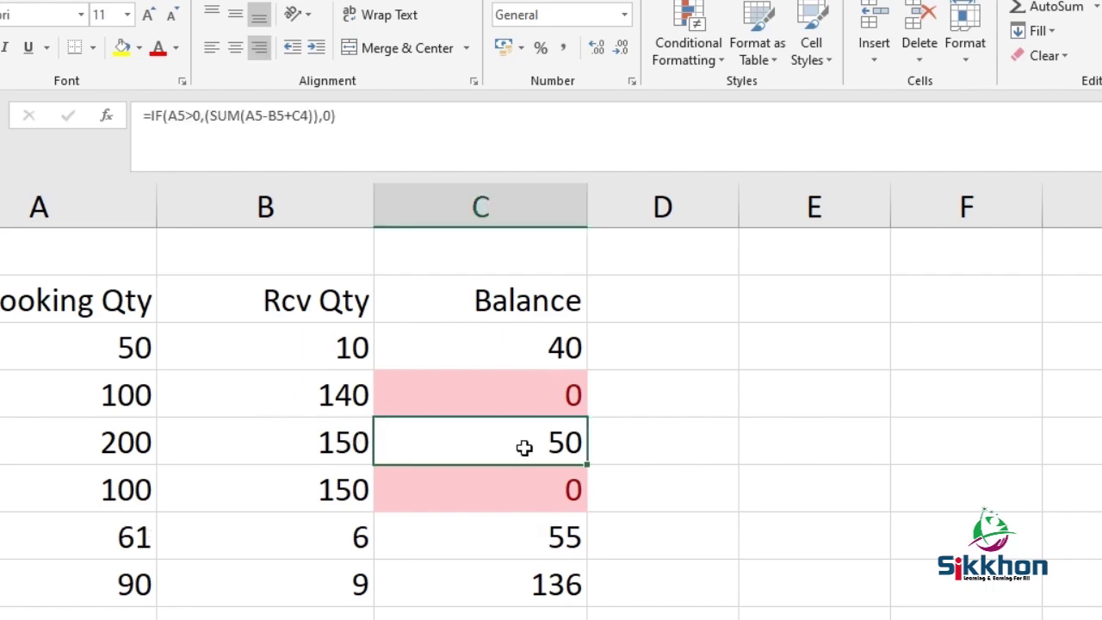
pyautogui.doubleClick(520, 446)
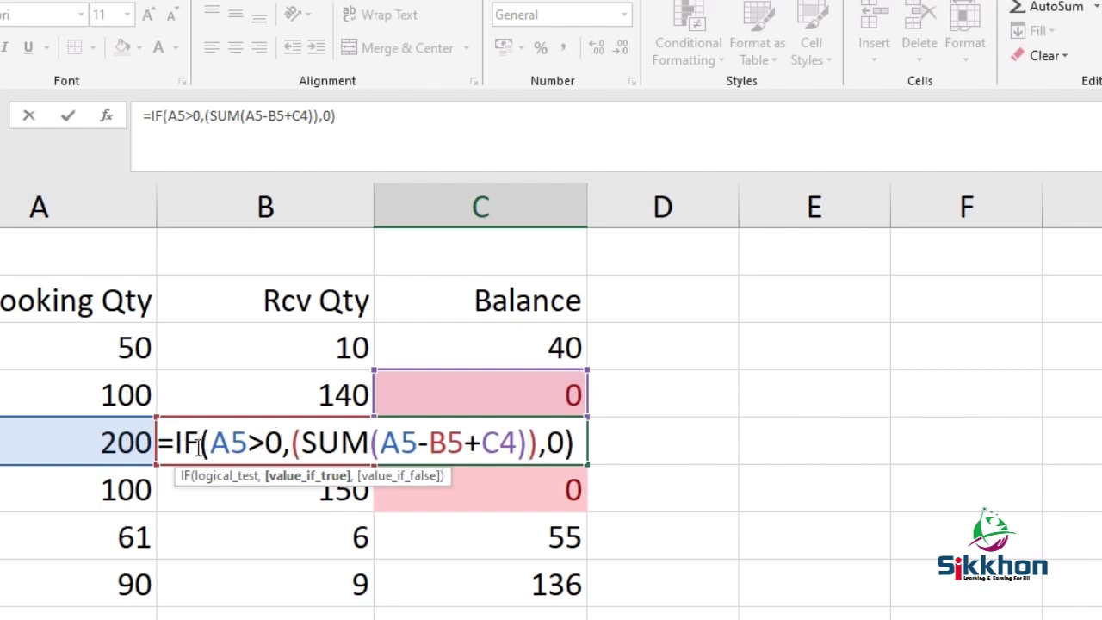
# - Step through the C5 formula's brackets and commit it unchanged, leaving C5 at 50
pyautogui.press('Right')
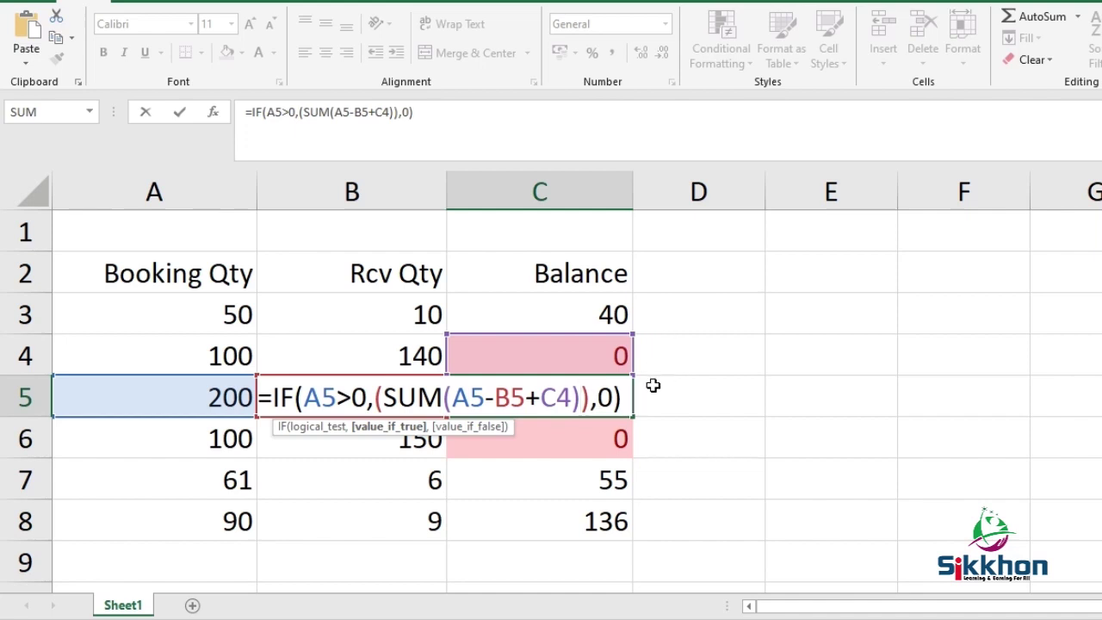
pyautogui.press('Return')
pyautogui.click(522, 402)
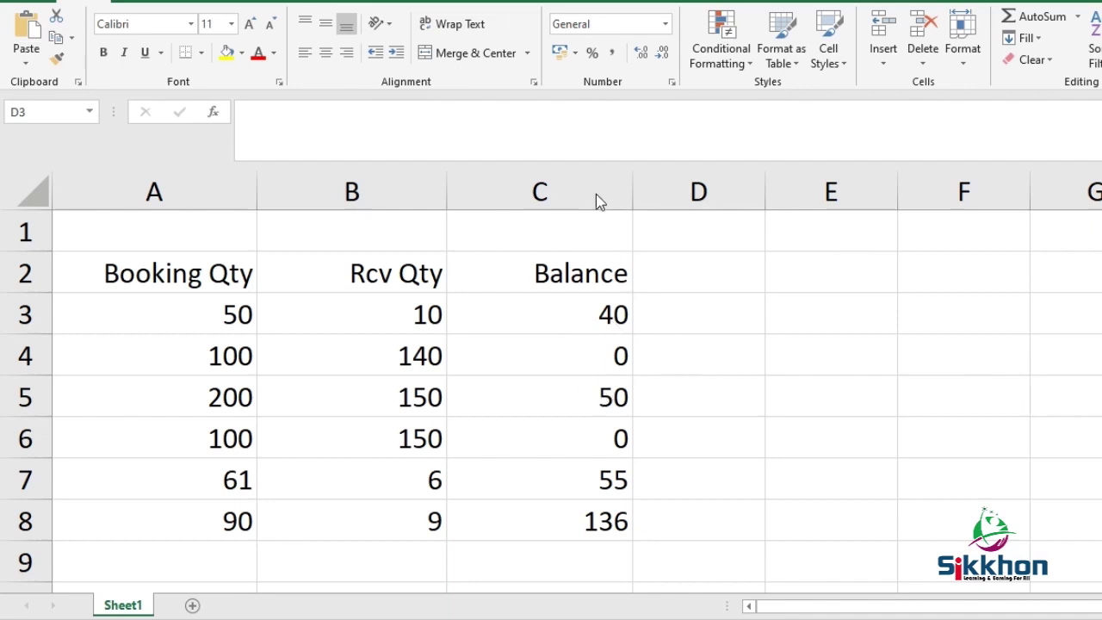
# - Select the entire Balance column C
pyautogui.click(541, 185)
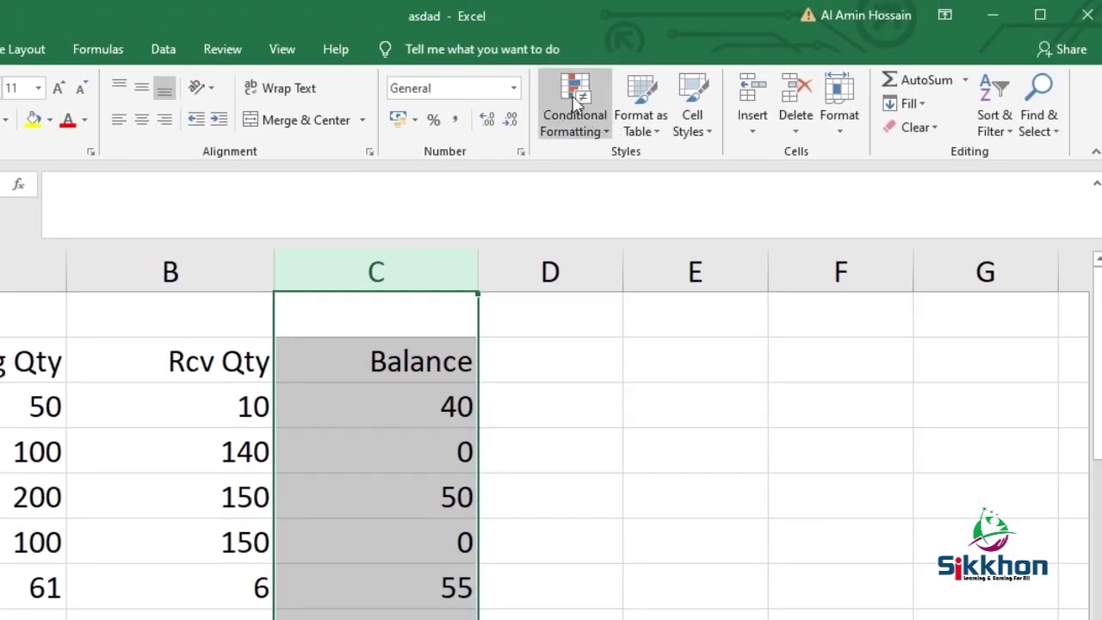
# - Bring up Conditional Formatting's Highlight Cells Rules for column C
pyautogui.click(574, 125)
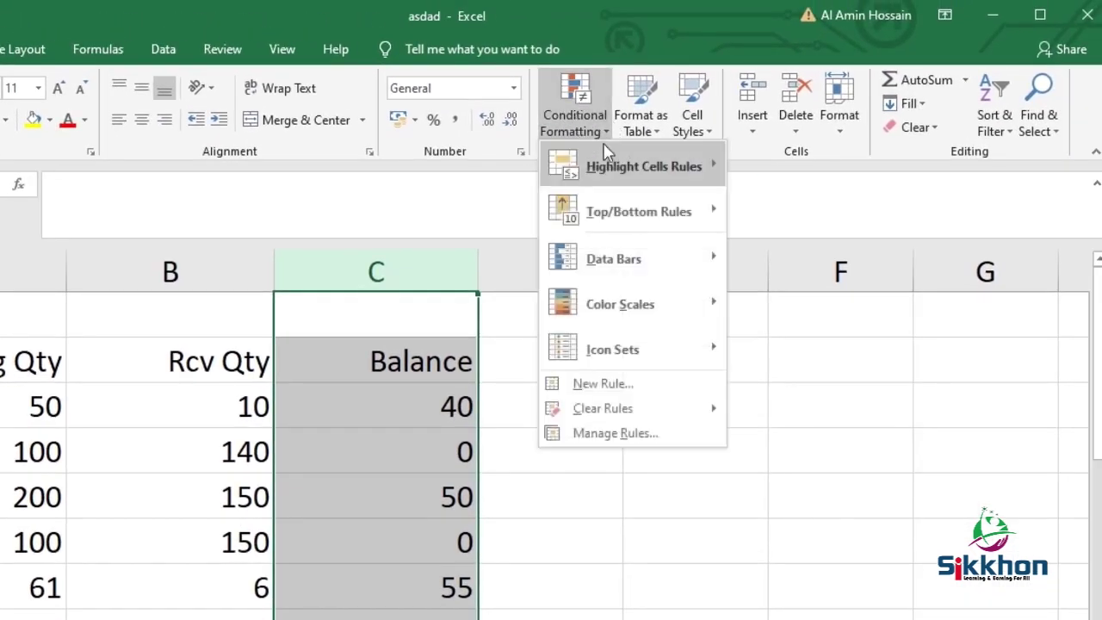
pyautogui.moveTo(670, 163)
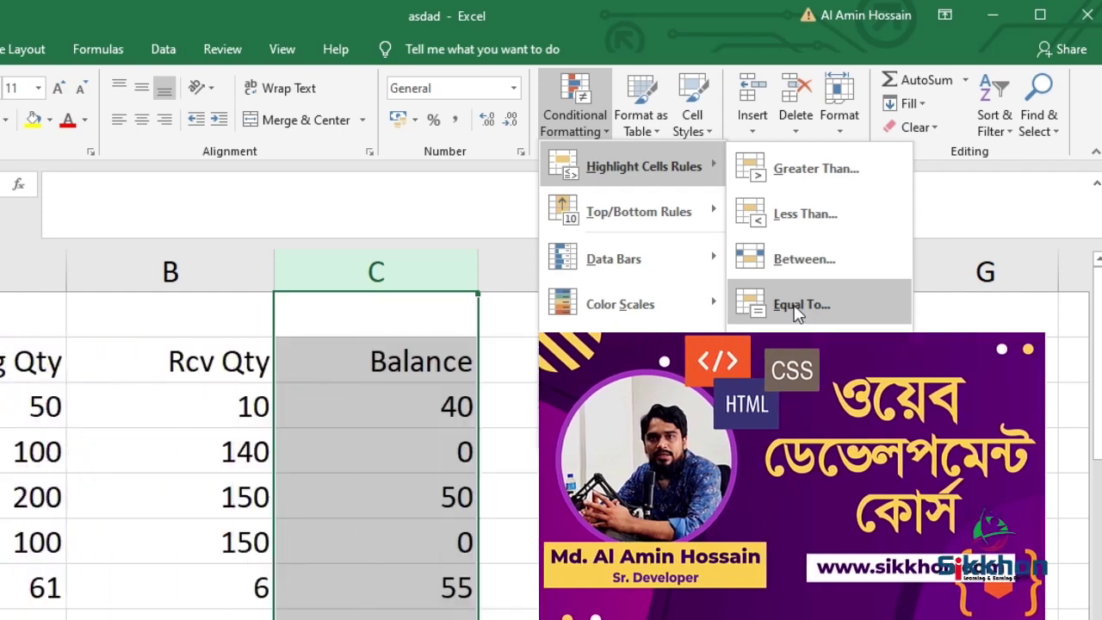
# - Add an Equal To 0 rule with Light Red Fill and Dark Red Text to column C
pyautogui.click(803, 316)
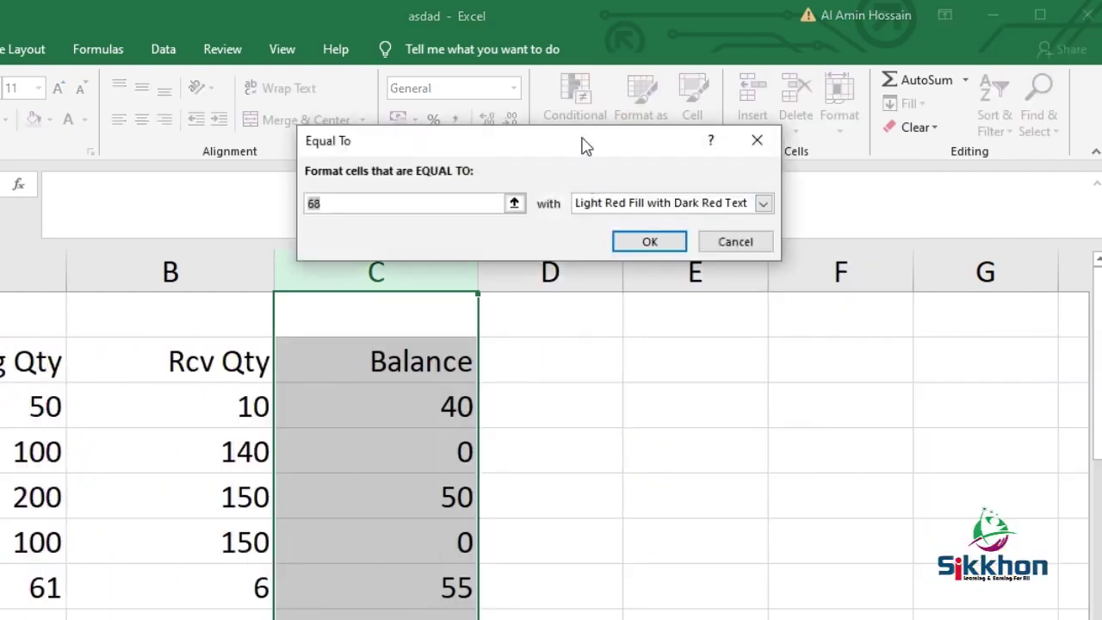
pyautogui.moveTo(583, 144); pyautogui.dragTo(700, 173)
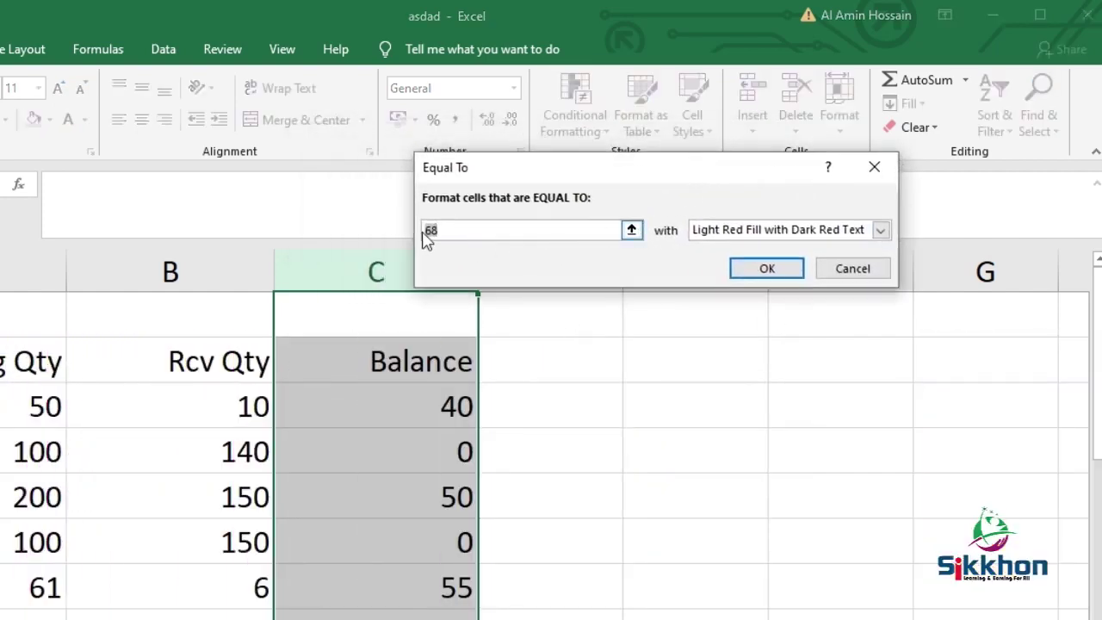
pyautogui.doubleClick(448, 228)
pyautogui.write('0')
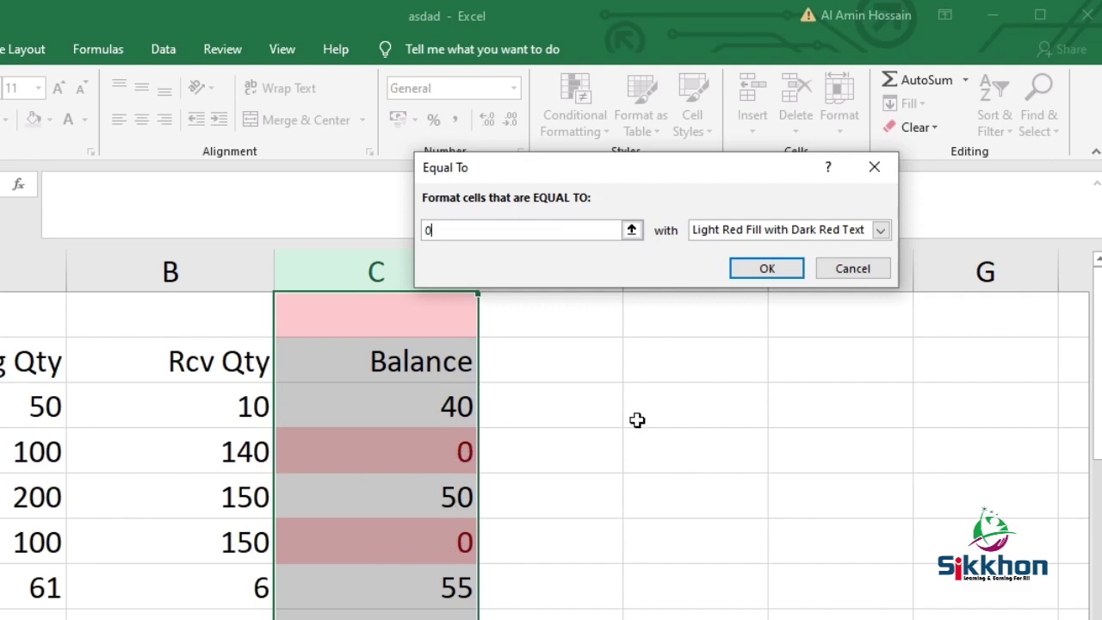
pyautogui.click(769, 270)
pyautogui.click(699, 385)
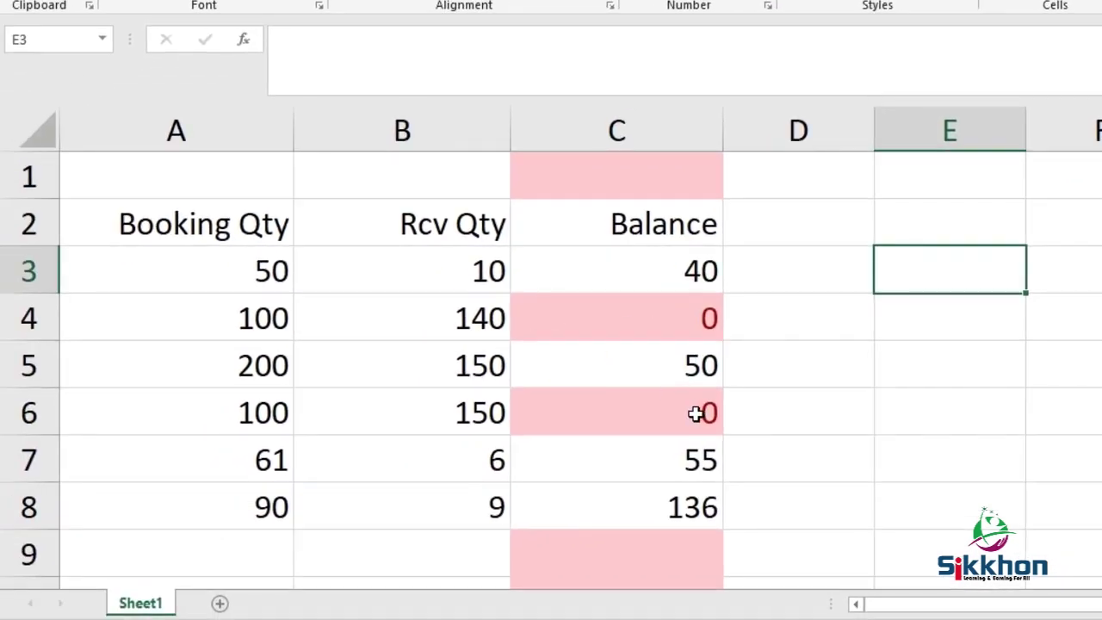
# - Change the Rcv Qty in B7 from 6 to 61
pyautogui.scroll(-1, 677, 401)
pyautogui.scroll(1, 621, 369)
pyautogui.scroll(-1, 698, 464)
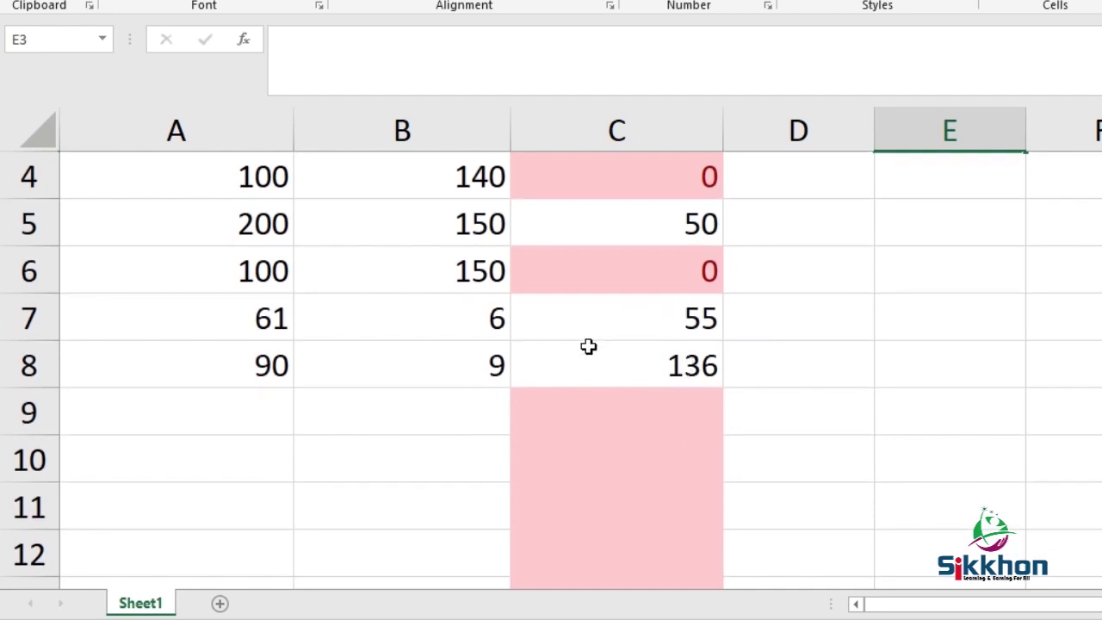
pyautogui.scroll(1, 588, 347)
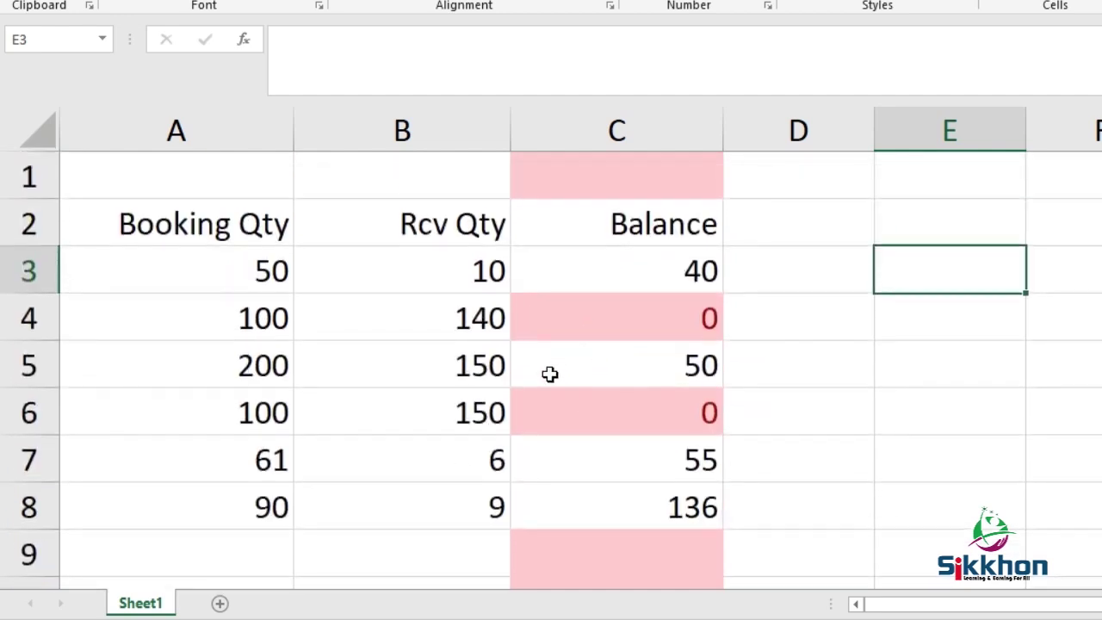
pyautogui.doubleClick(487, 459)
pyautogui.doubleClick(487, 459)
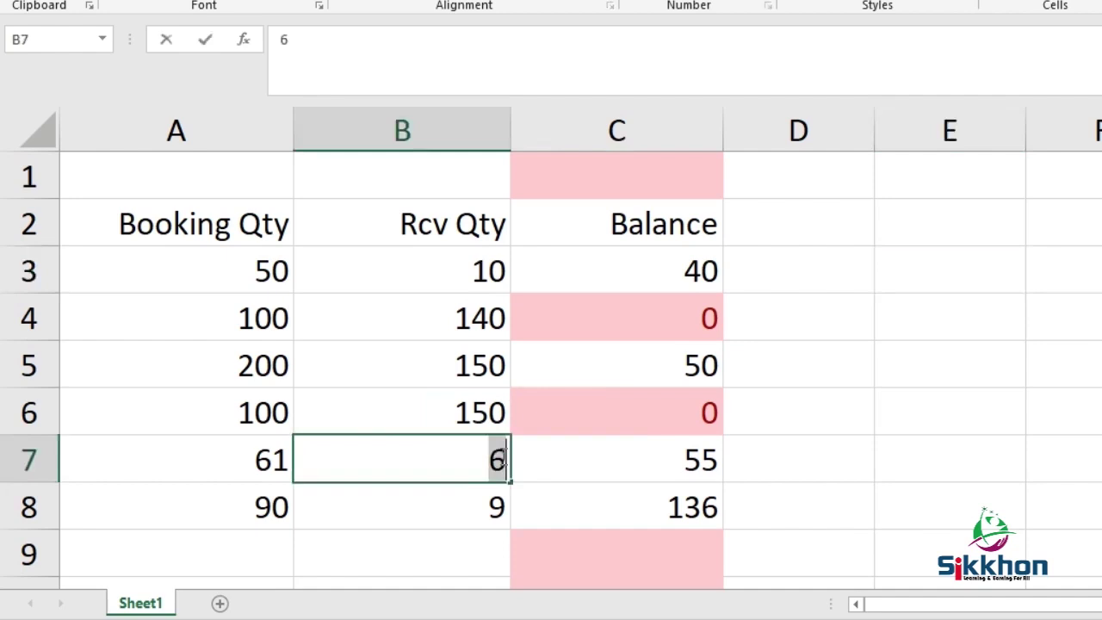
pyautogui.write('61')
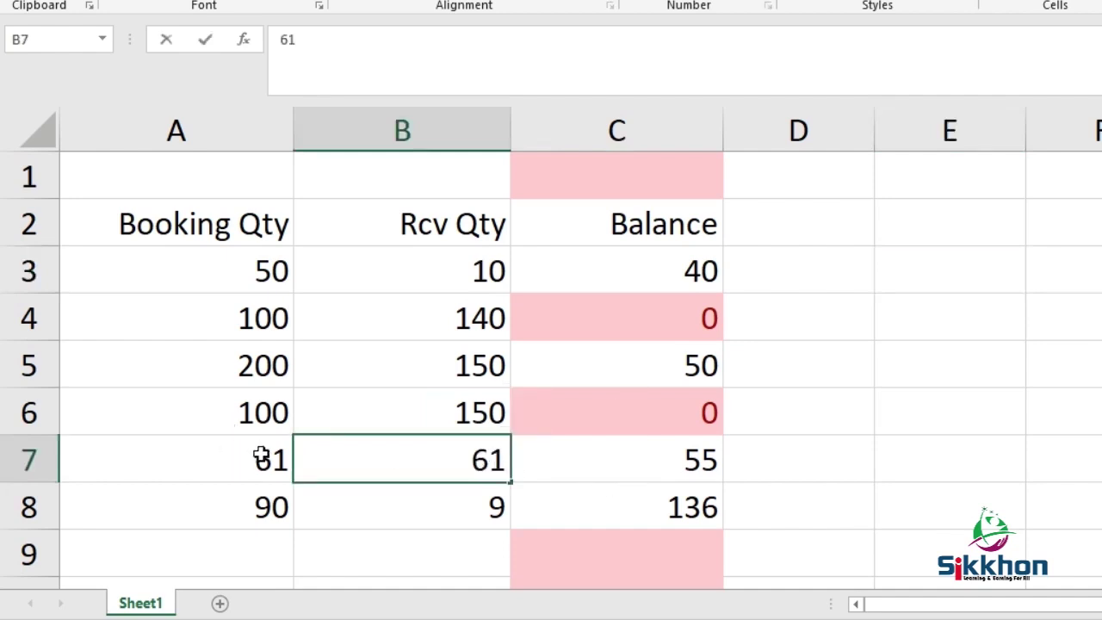
pyautogui.press('Return')
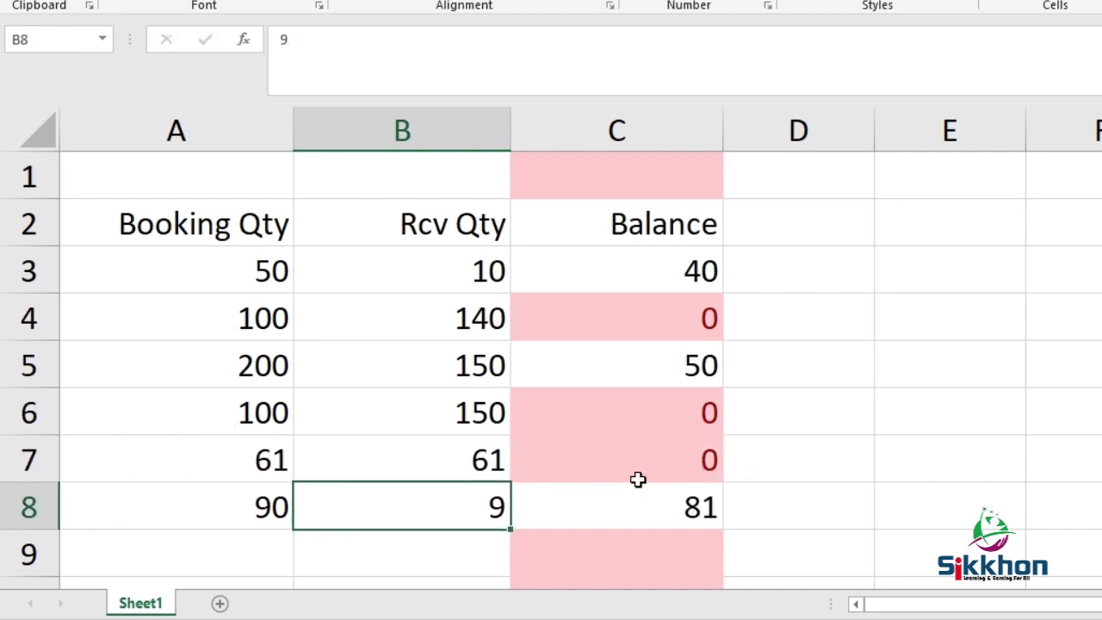
# - Replace B7's Rcv Qty with 10
pyautogui.doubleClick(448, 473)
pyautogui.moveTo(451, 459); pyautogui.dragTo(275, 461)
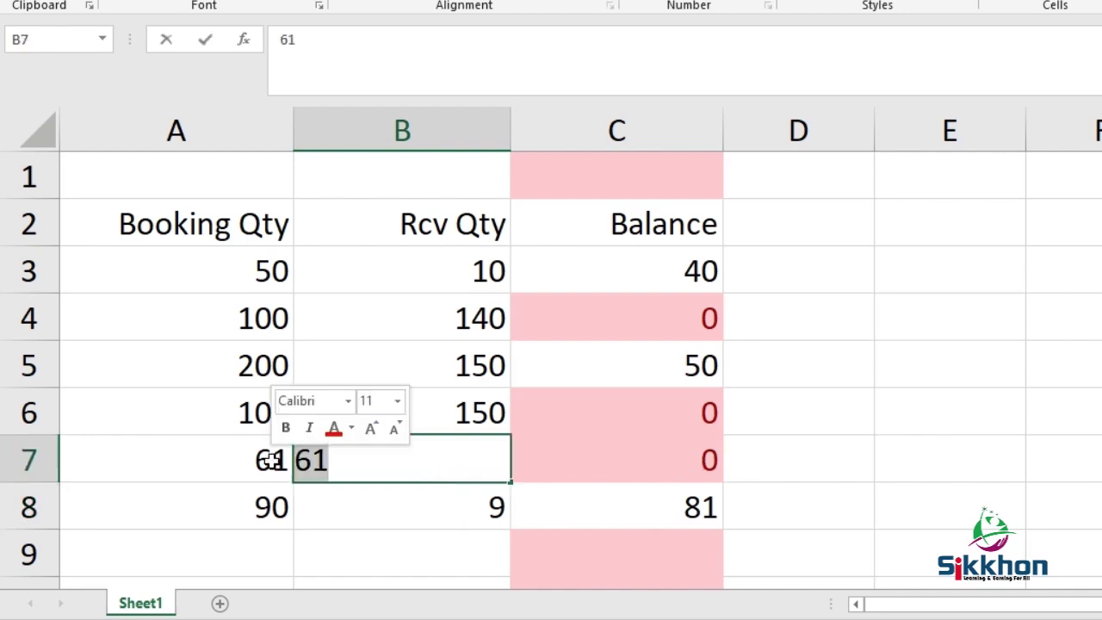
pyautogui.write('10')
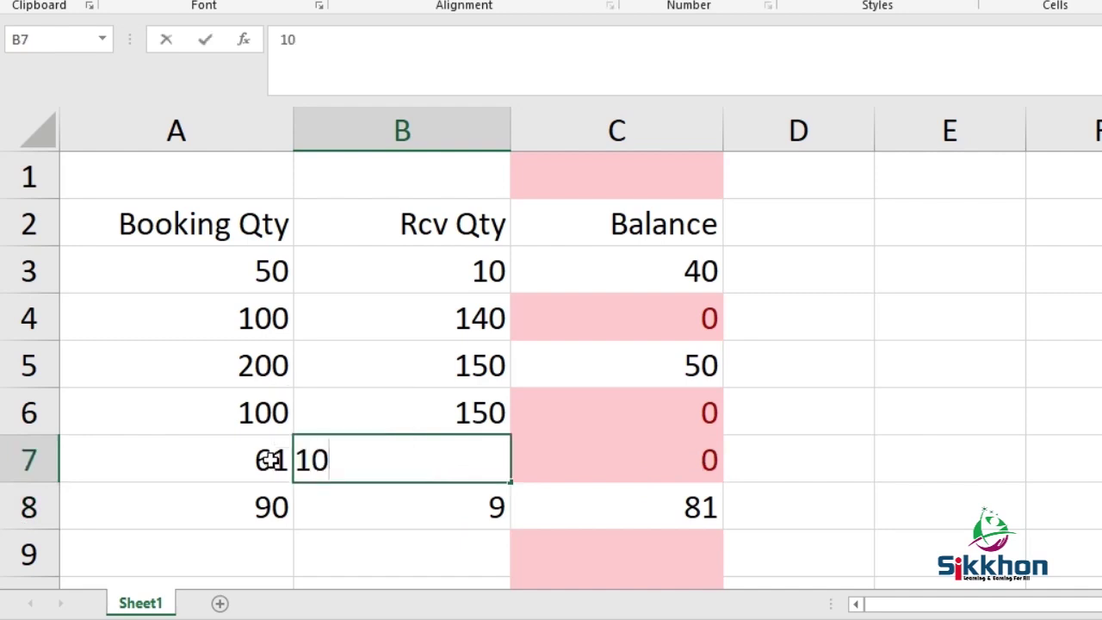
pyautogui.press('Return')
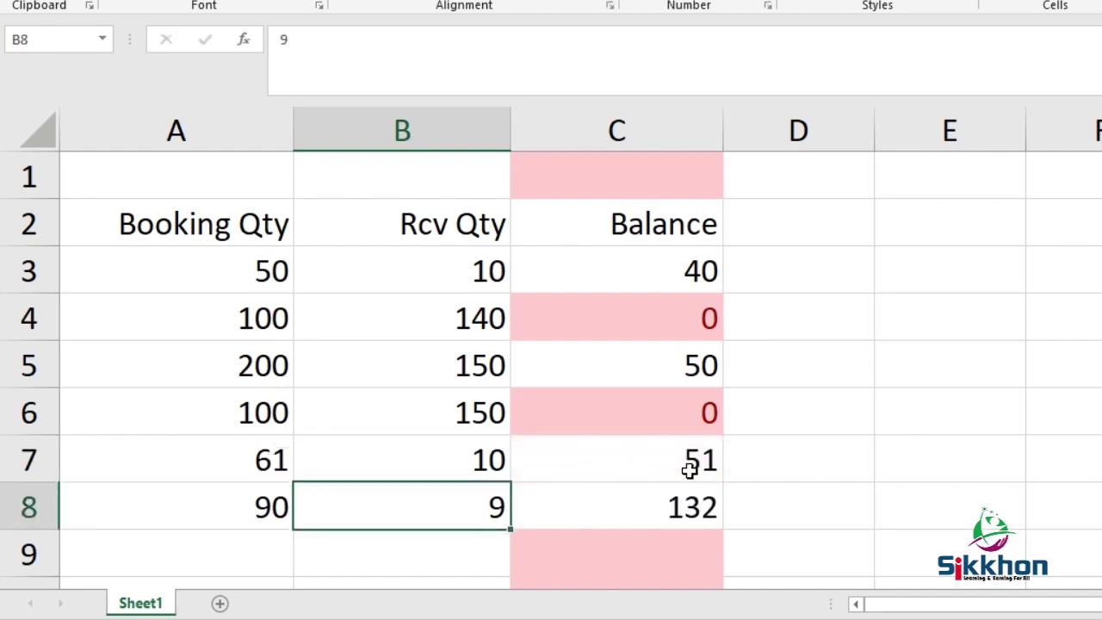
# - Make B7 read 100, so Balance shows -39 in C7 and 42 in C8
pyautogui.scroll(-1, 796, 384)
pyautogui.scroll(1, 796, 384)
pyautogui.doubleClick(462, 446)
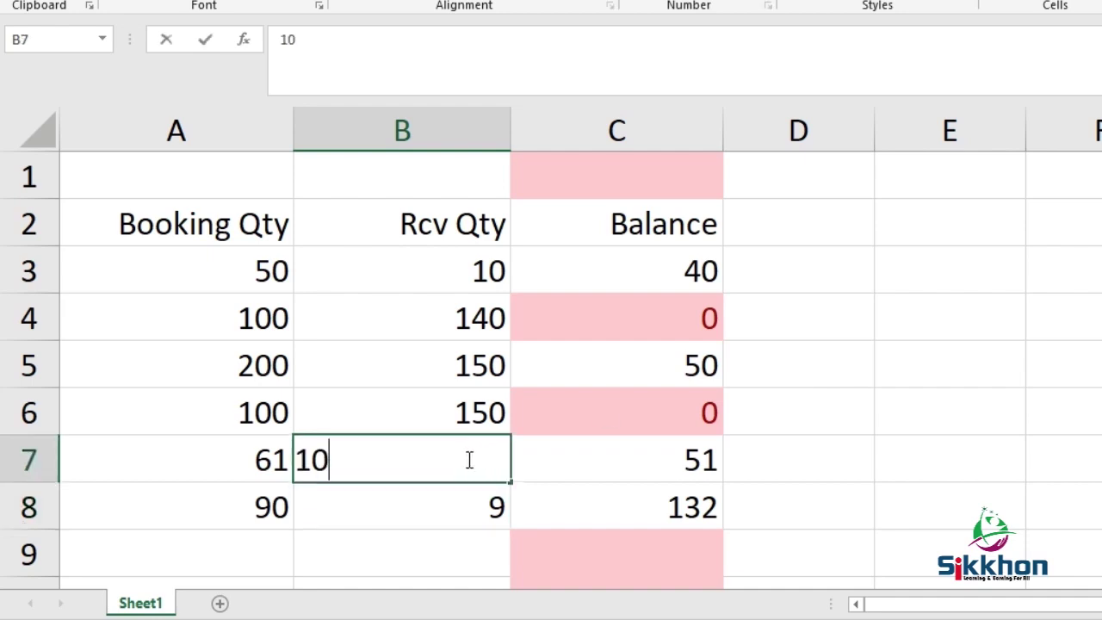
pyautogui.moveTo(492, 457); pyautogui.dragTo(259, 456)
pyautogui.click(386, 469)
pyautogui.write('0')
pyautogui.press('Return')
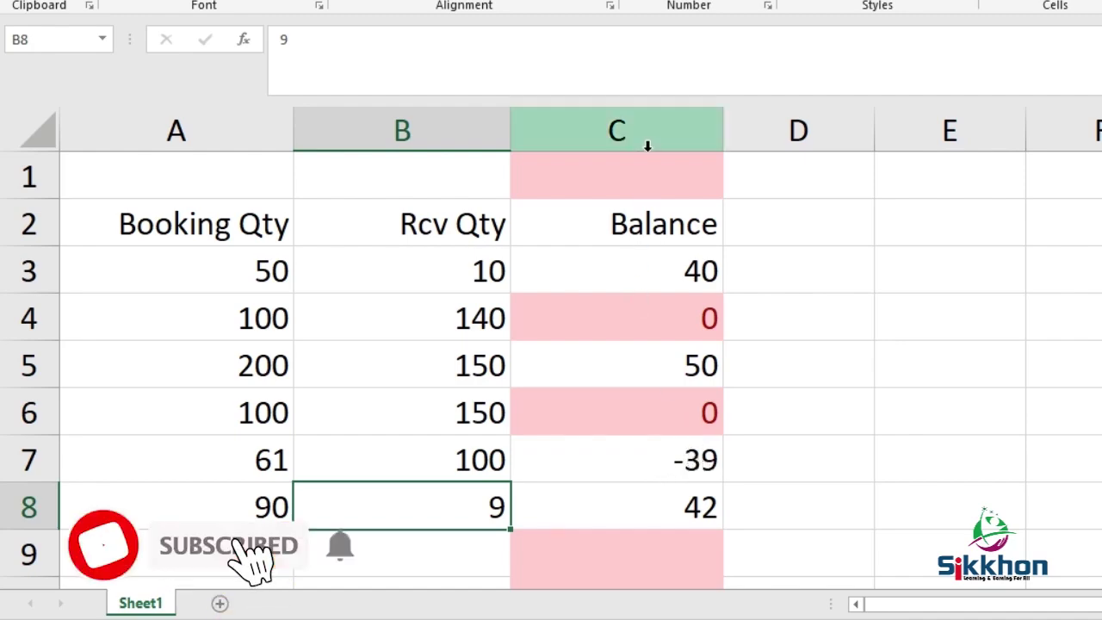
# - Open column C's Cell Value equal to 0 rule from Manage Rules and review its operators
pyautogui.click(648, 135)
pyautogui.click(565, 105)
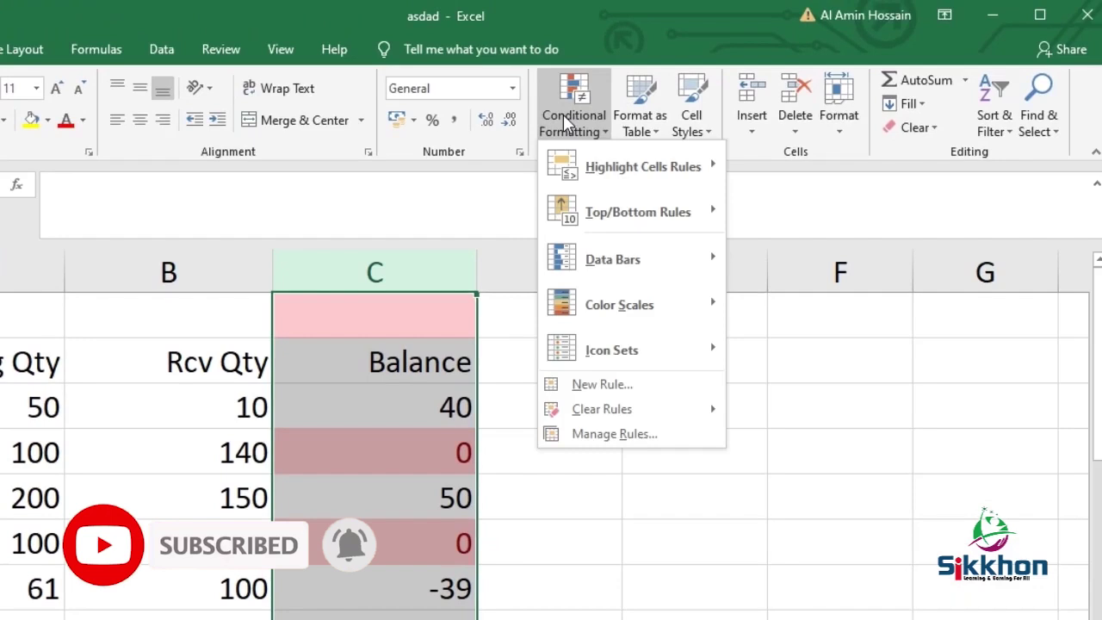
pyautogui.click(637, 437)
pyautogui.doubleClick(450, 203)
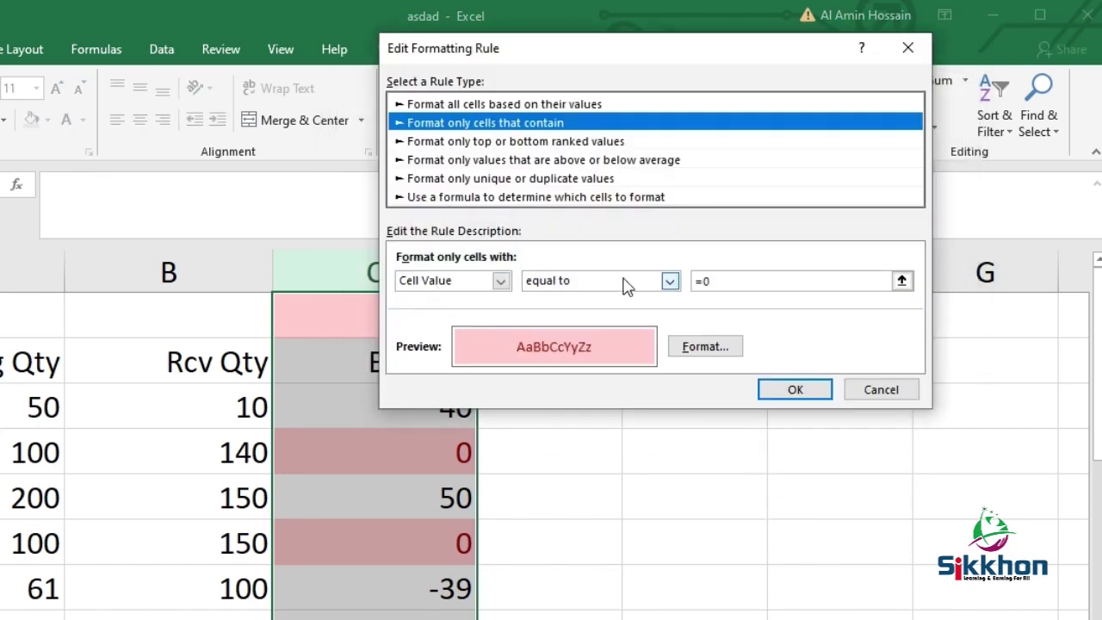
pyautogui.click(668, 281)
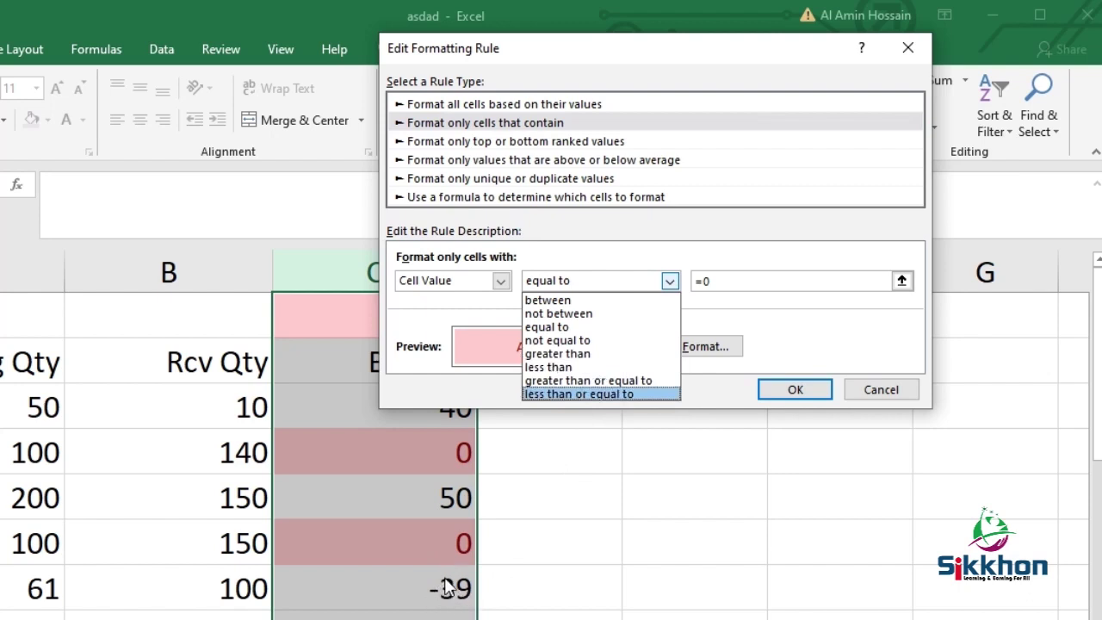
# - Discard changes to the zero-value rule and close the Rules Manager
pyautogui.click(882, 388)
pyautogui.click(876, 389)
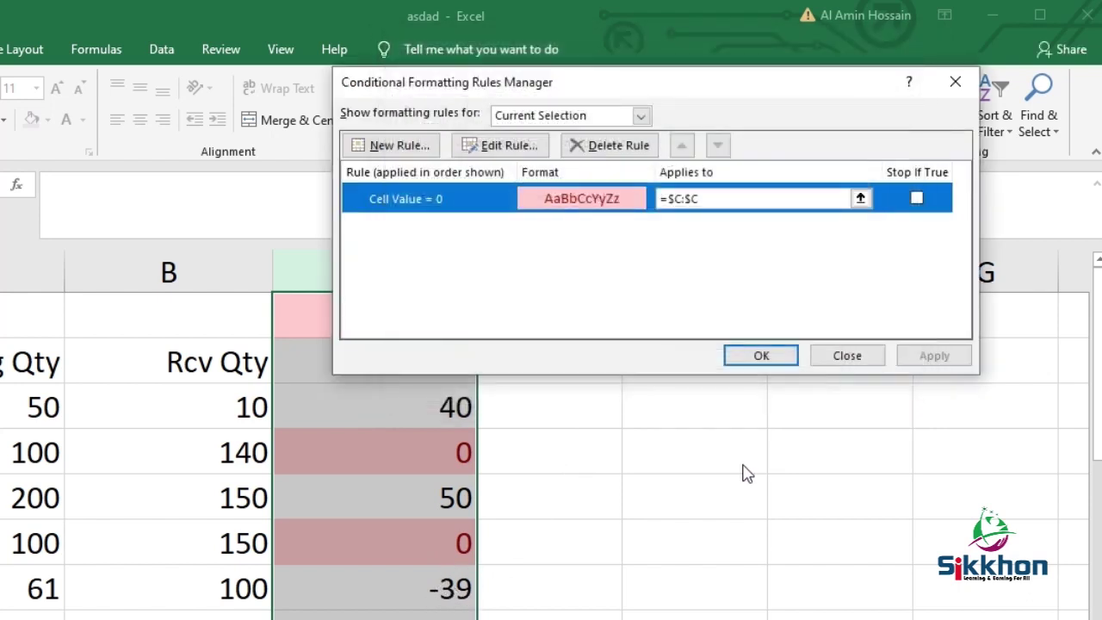
pyautogui.click(847, 355)
# - Undo the B7 edit so Rcv Qty is 10 and Balances read 51 and 132
pyautogui.hotkey('ctrl', 'z')
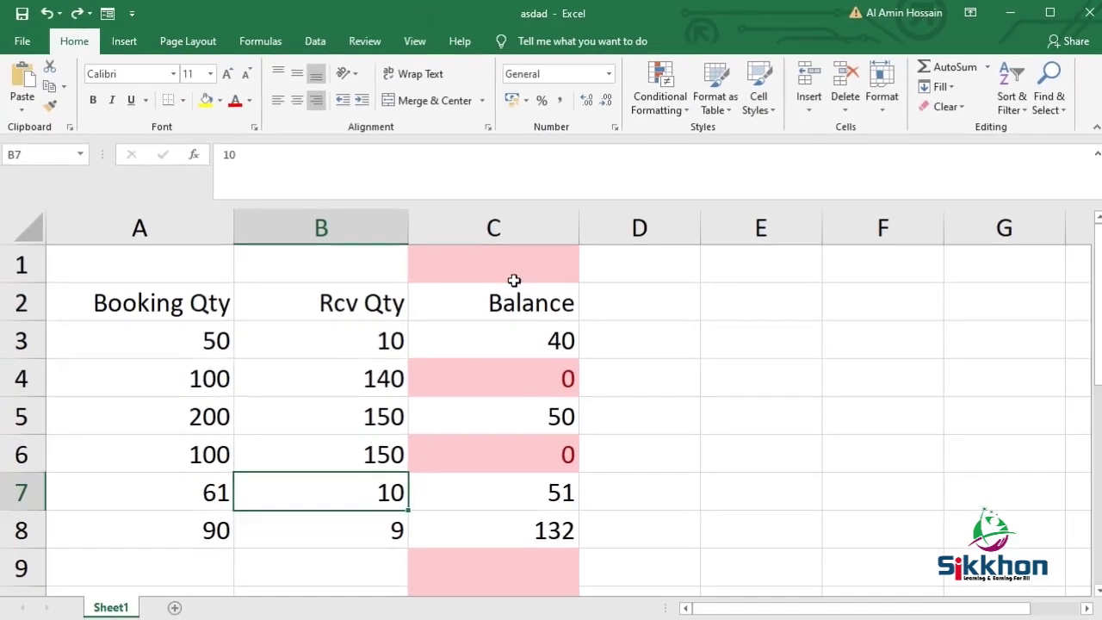
pyautogui.scroll(-3, 438, 311)
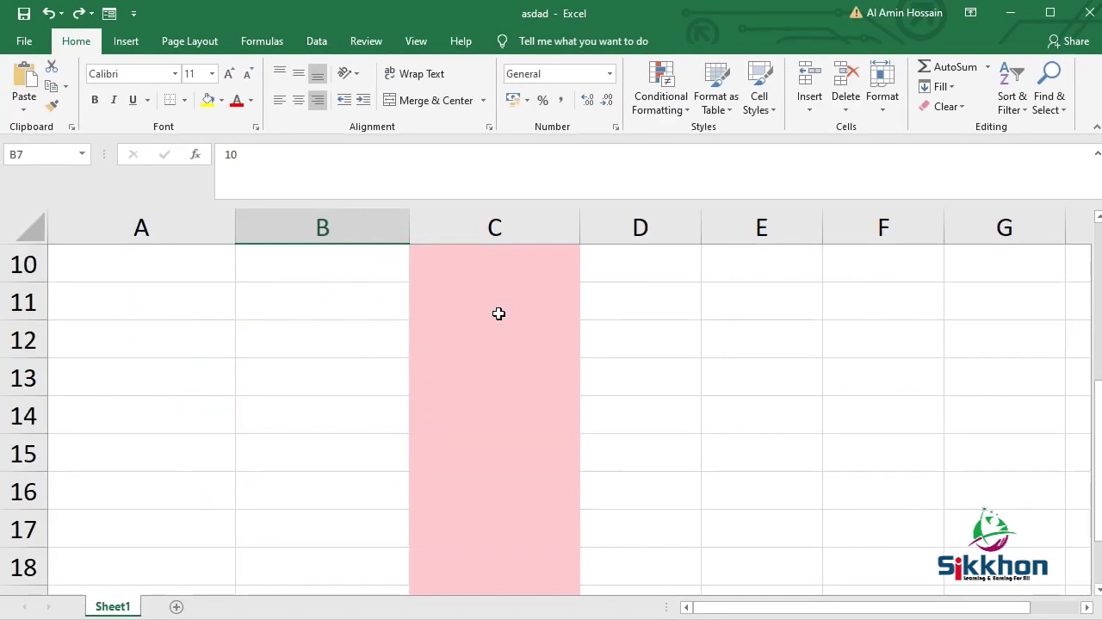
pyautogui.scroll(3, 425, 350)
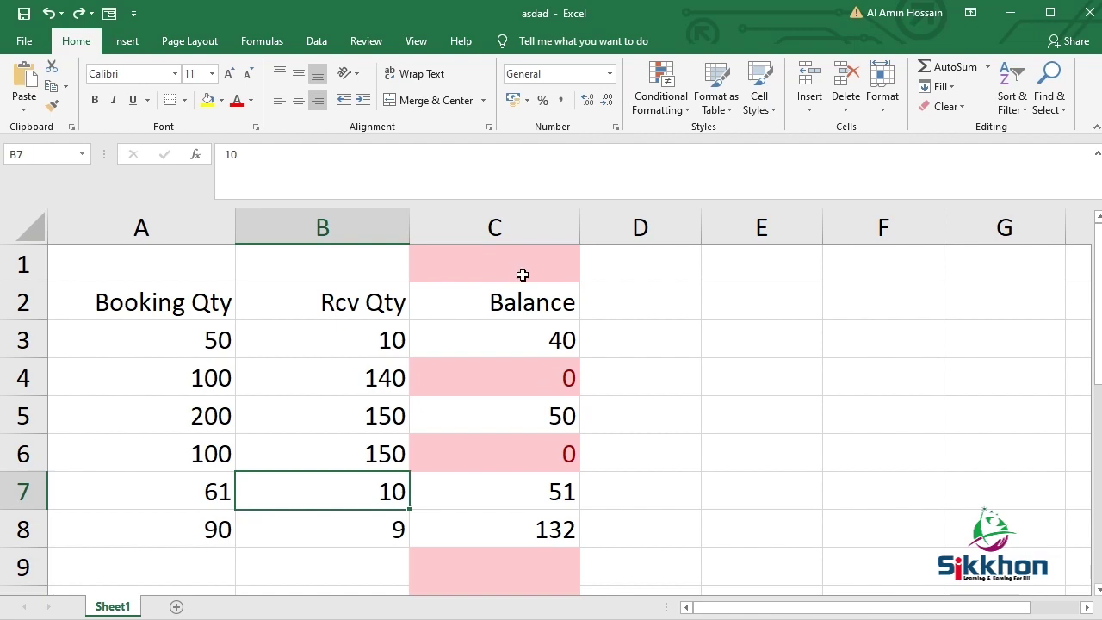
# - Add a More Rules rule on column C that formats only Blanks, with no format set
pyautogui.click(531, 224)
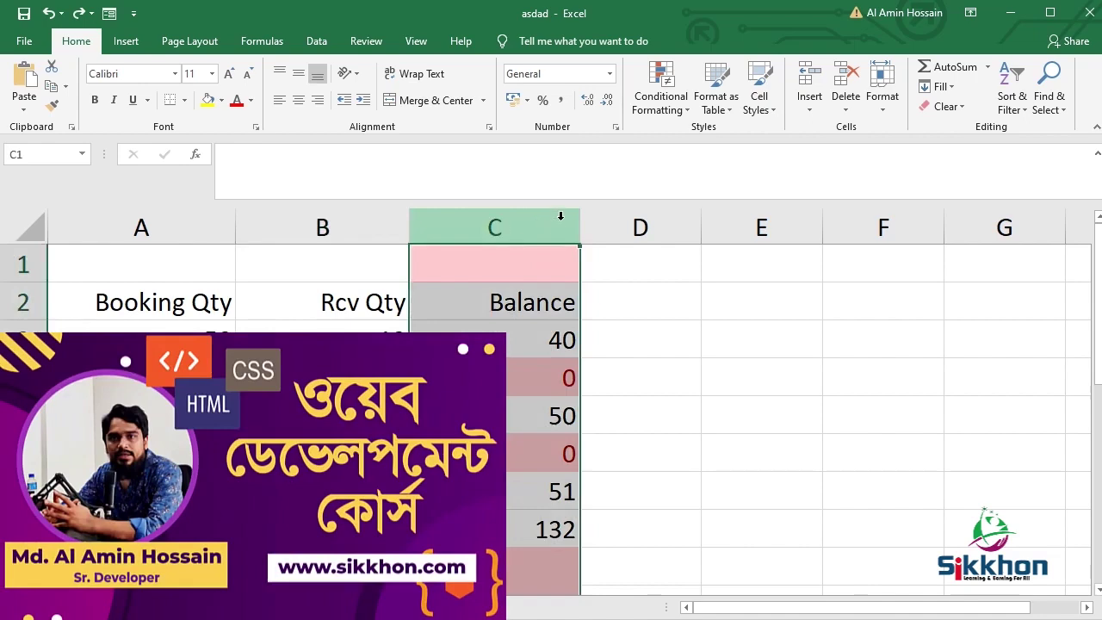
pyautogui.click(660, 91)
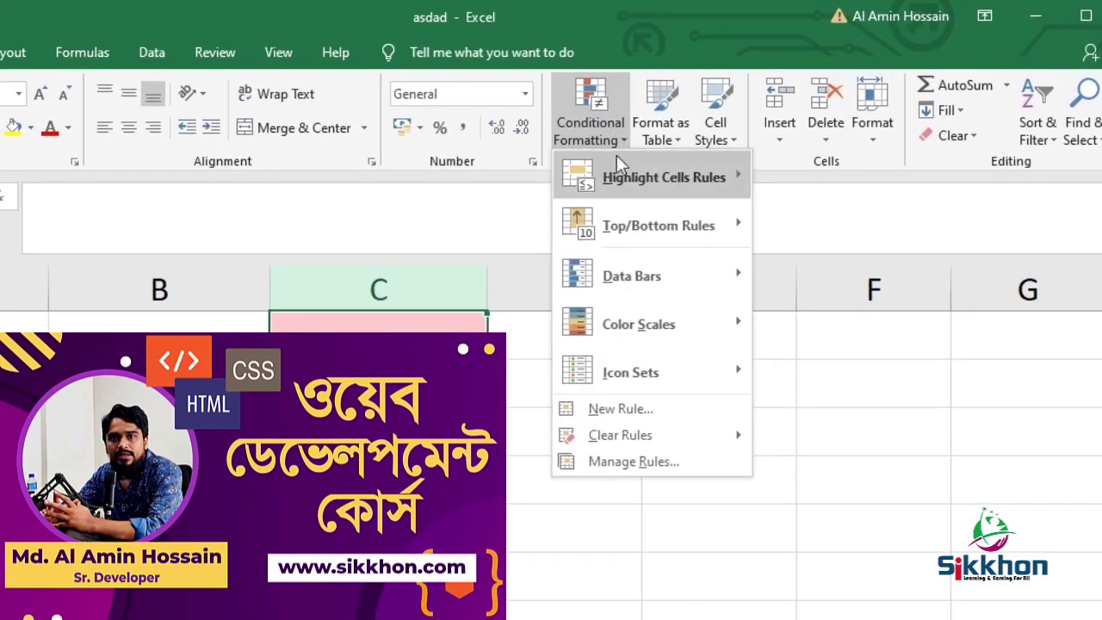
pyautogui.moveTo(622, 177)
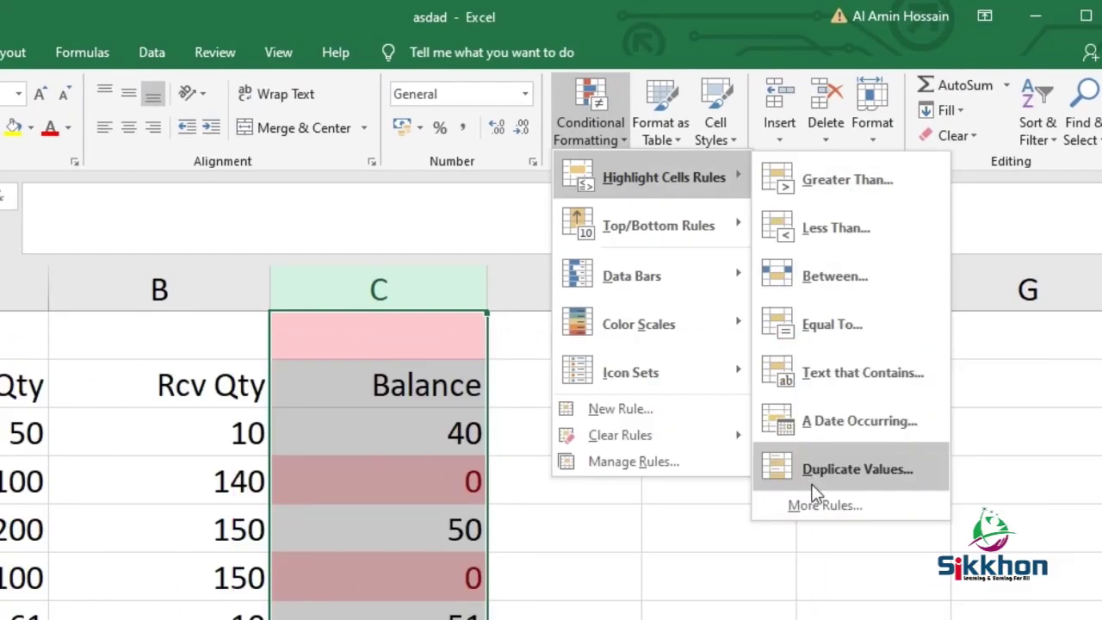
pyautogui.click(813, 505)
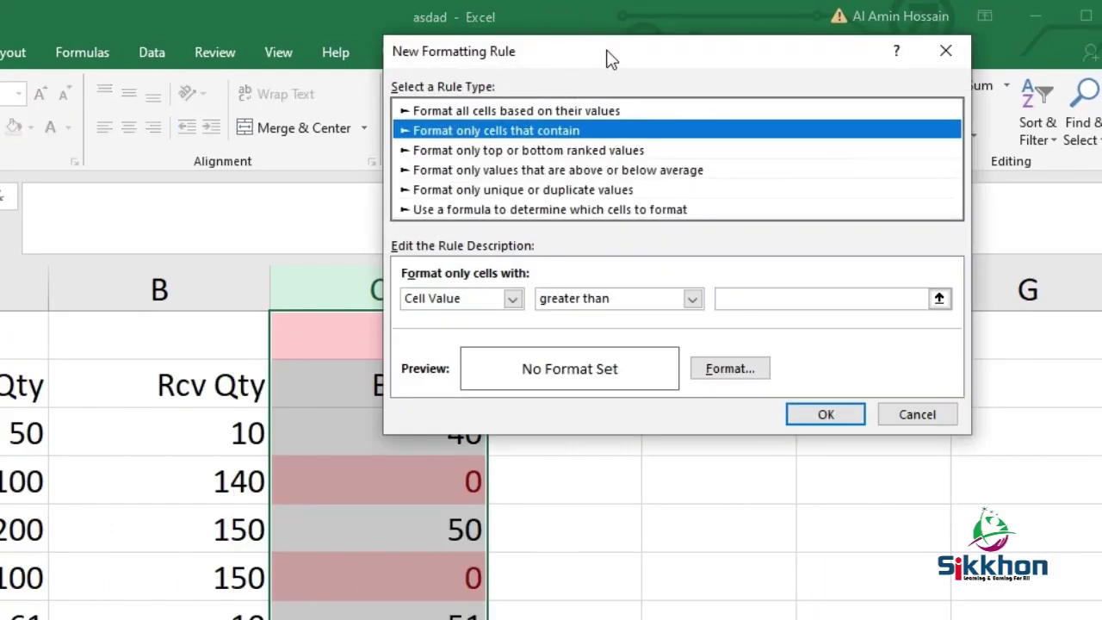
pyautogui.moveTo(612, 59); pyautogui.dragTo(658, 108)
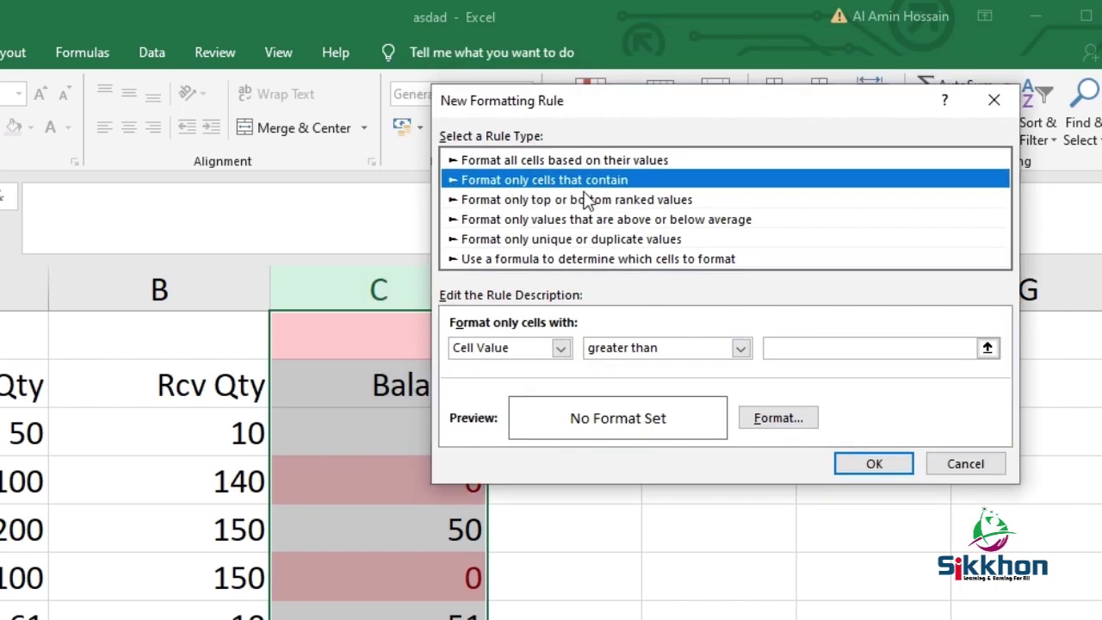
pyautogui.click(517, 342)
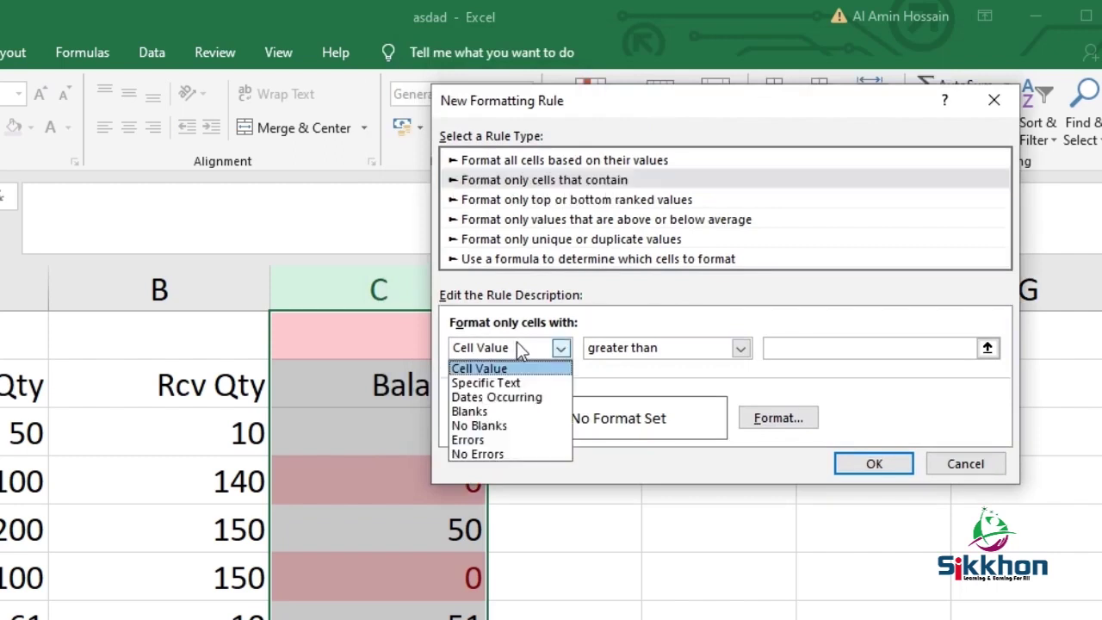
pyautogui.click(488, 414)
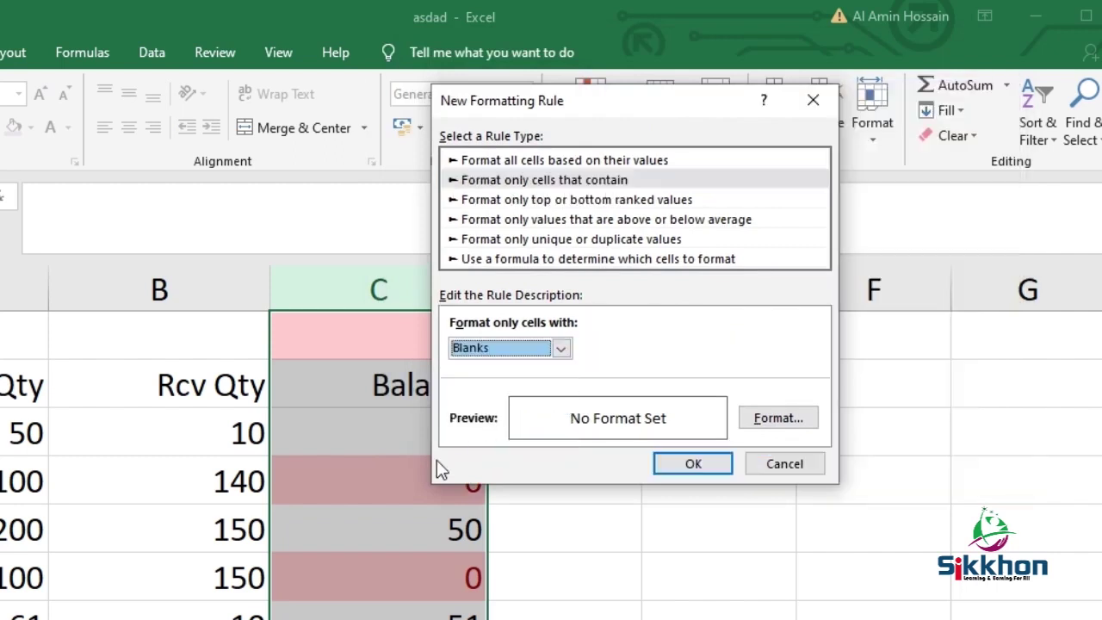
pyautogui.click(704, 464)
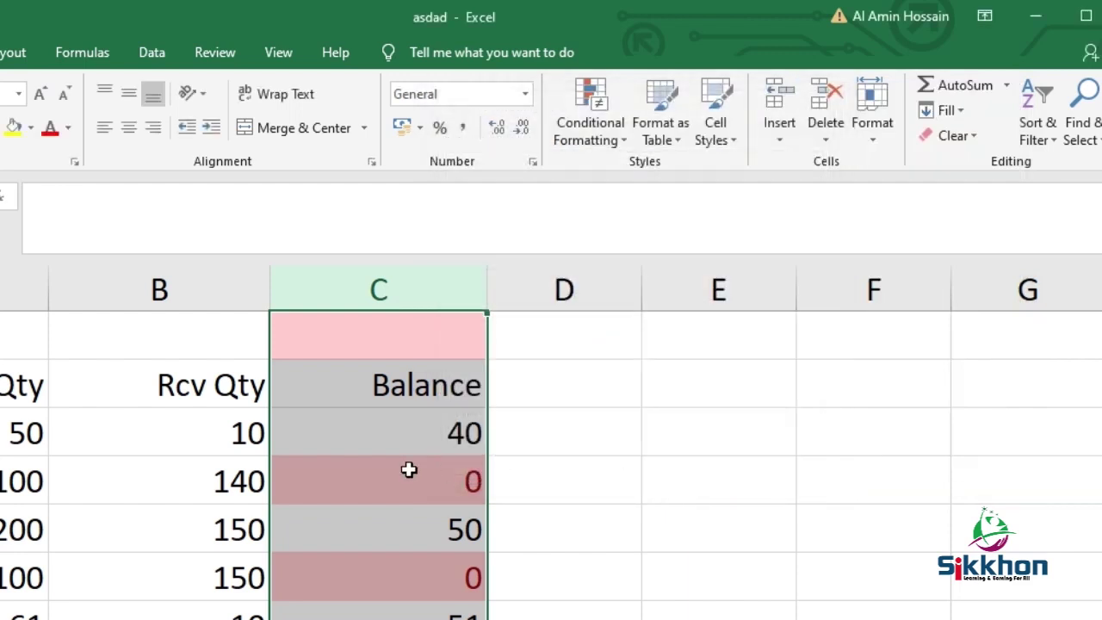
# - Turn on Stop If True for the blank-cells rule and apply it
pyautogui.click(616, 111)
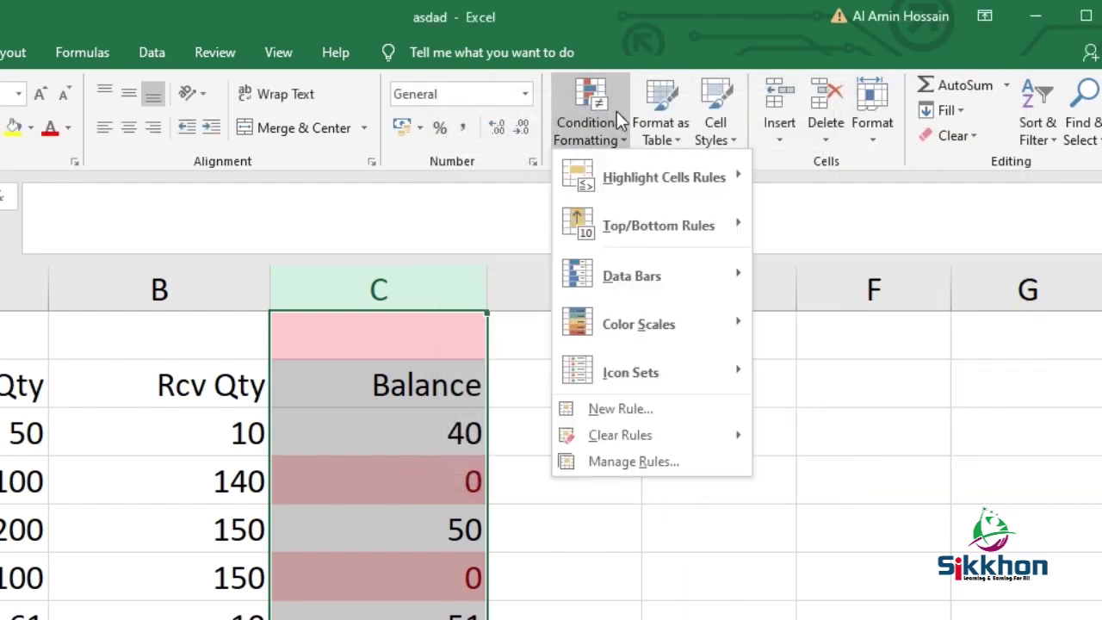
pyautogui.click(607, 465)
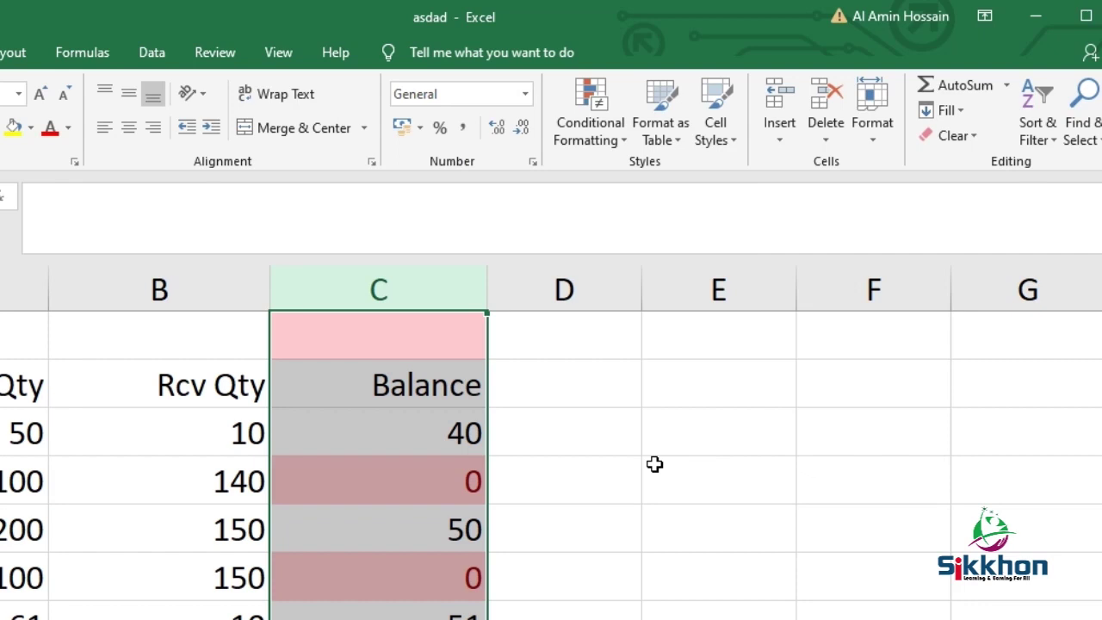
pyautogui.moveTo(714, 144); pyautogui.dragTo(736, 163)
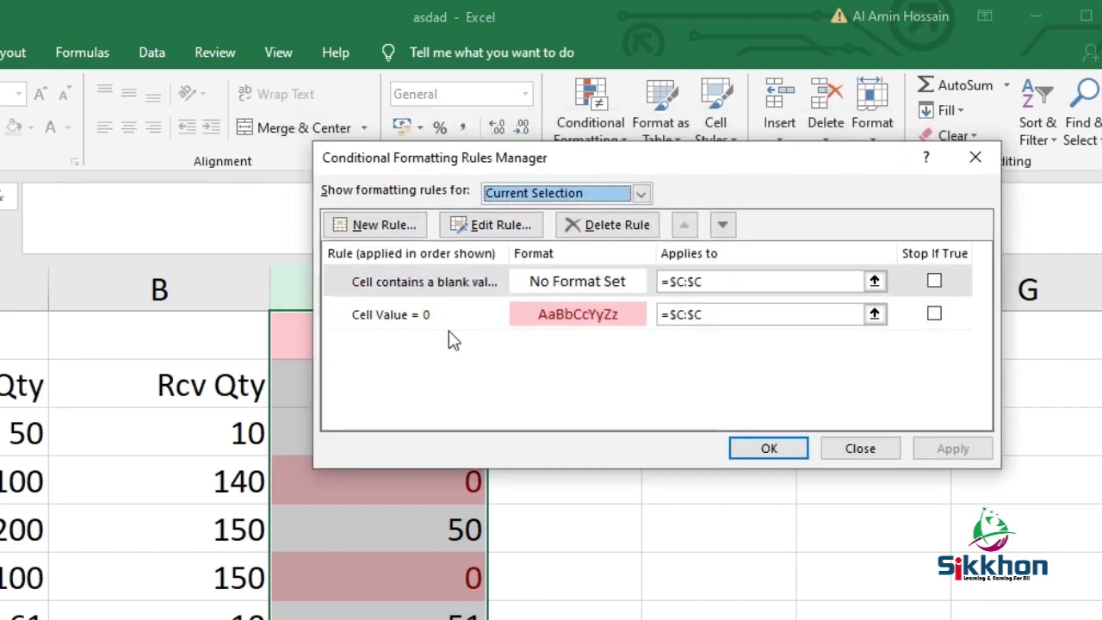
pyautogui.click(375, 320)
pyautogui.click(443, 286)
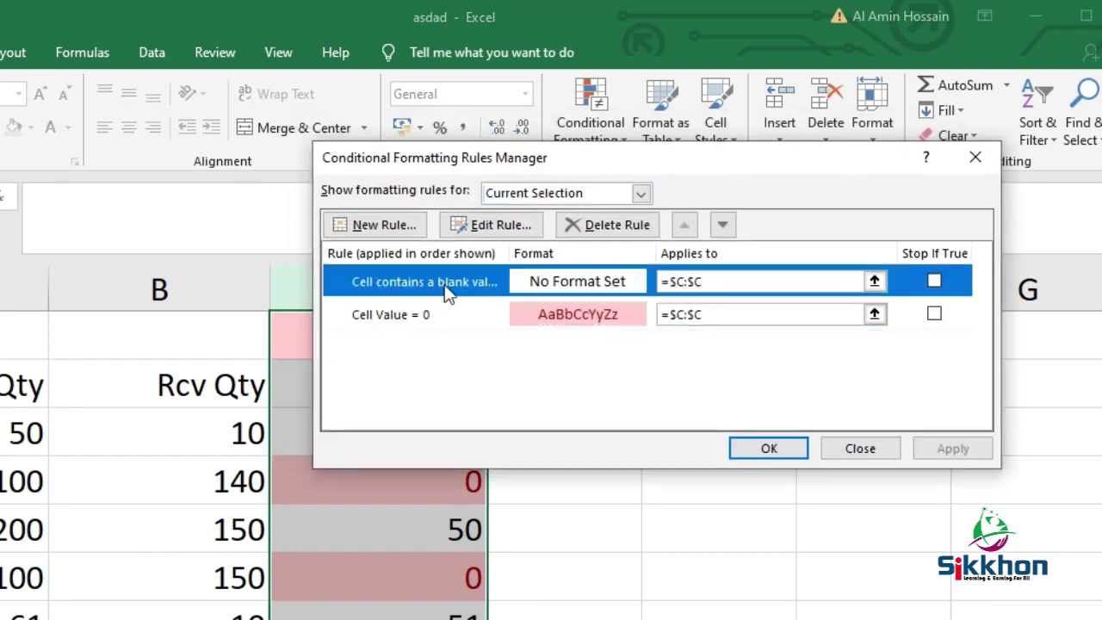
pyautogui.click(934, 283)
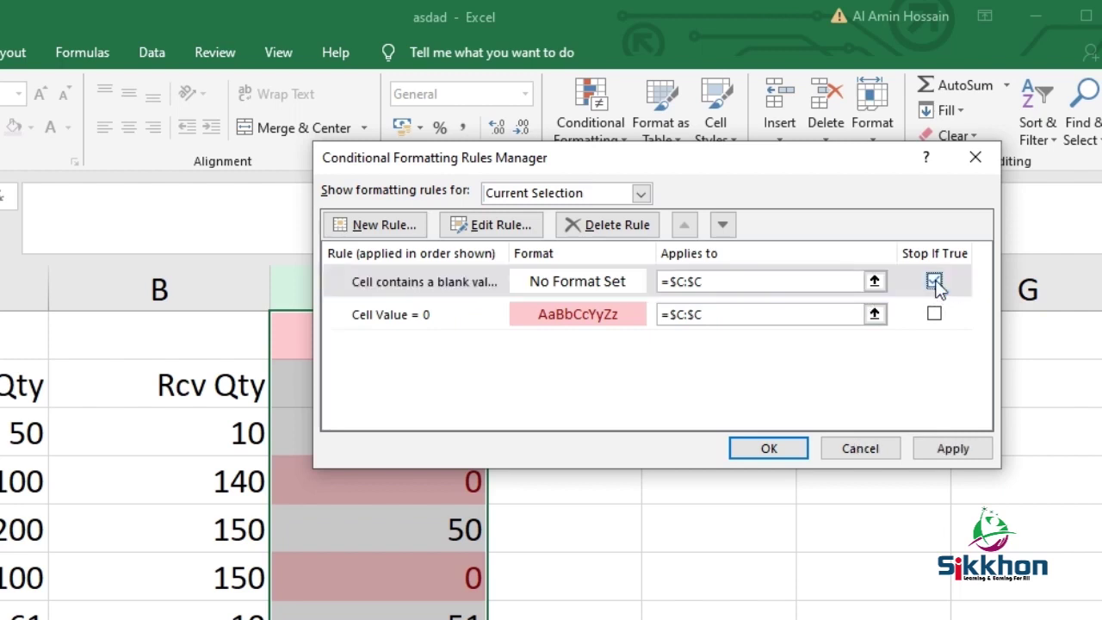
pyautogui.click(967, 449)
pyautogui.moveTo(721, 163); pyautogui.dragTo(916, 59)
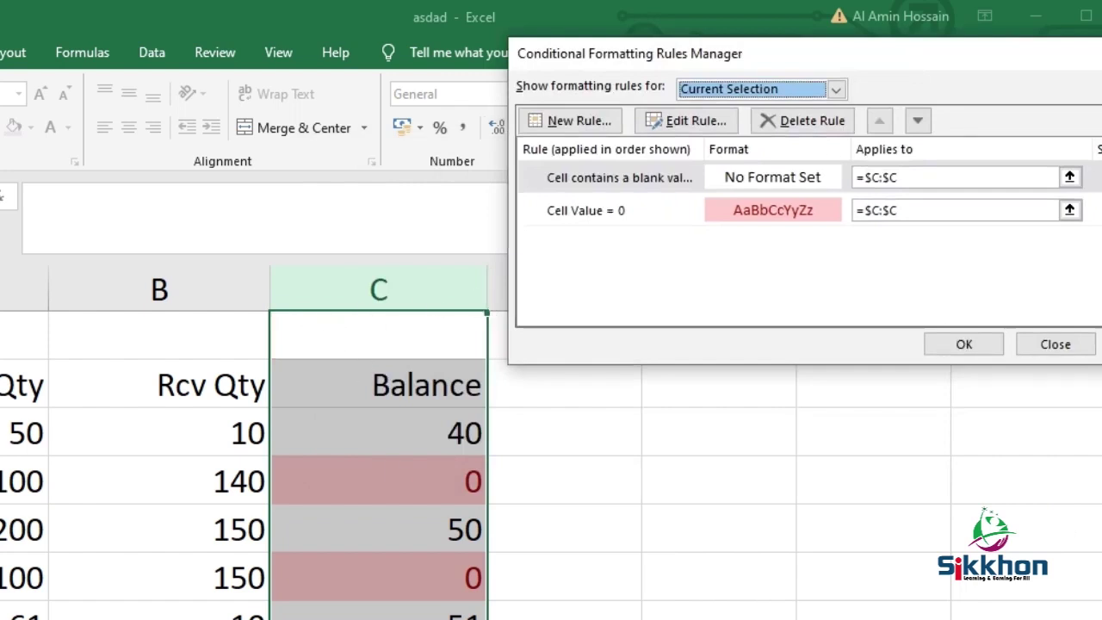
# - Close the conditional formatting rules, then enter 1 in A9 and 133 in B9
pyautogui.click(963, 344)
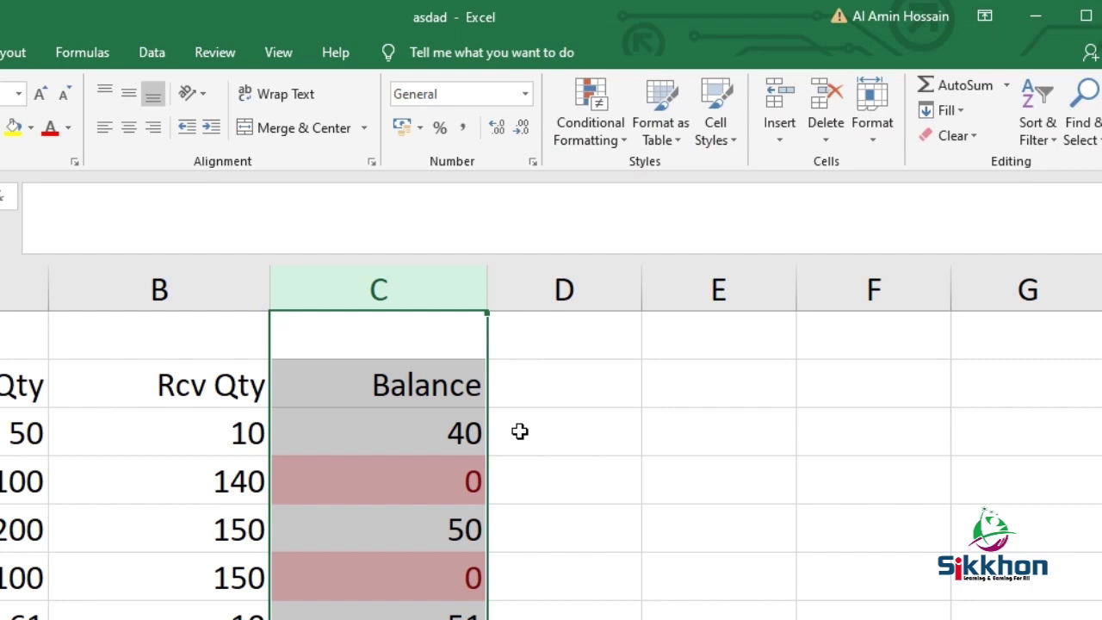
pyautogui.scroll(-2, 590, 415)
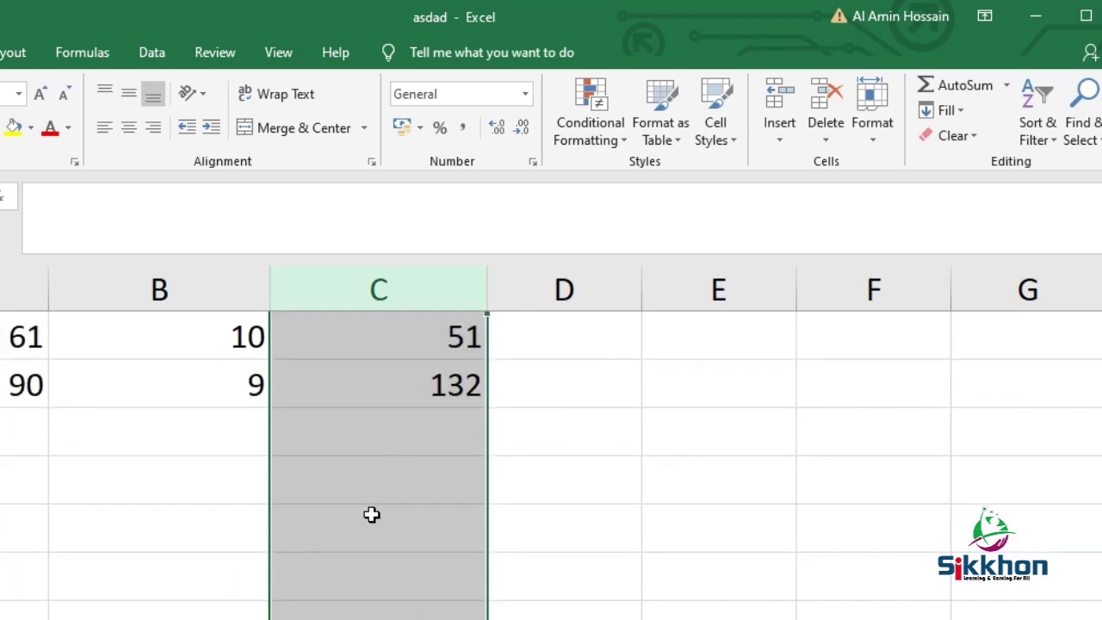
pyautogui.click(7, 435)
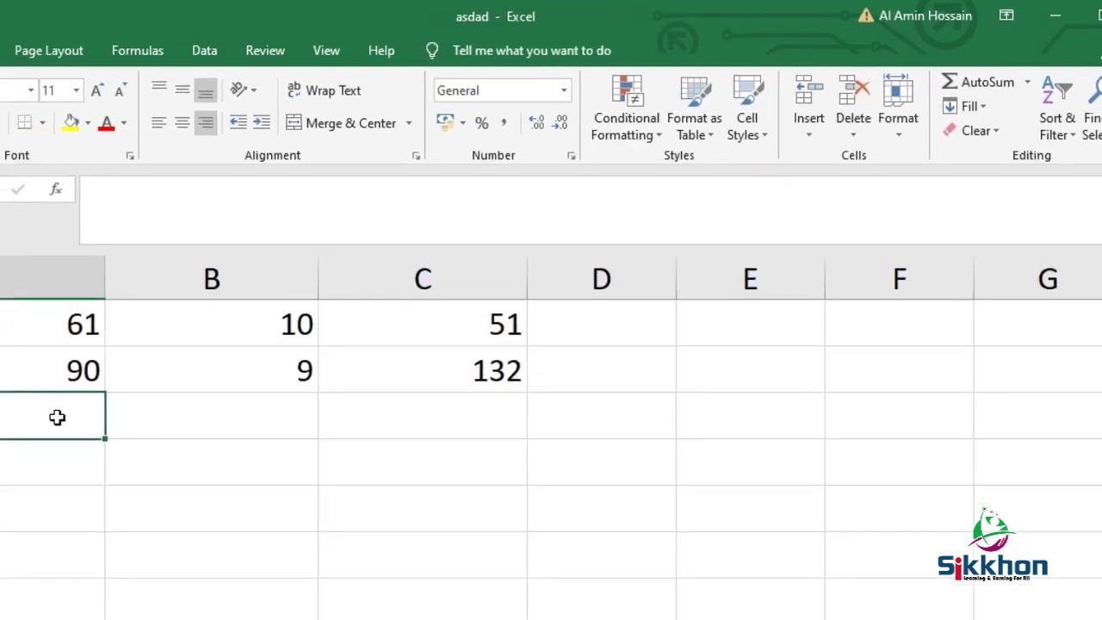
pyautogui.write('1')
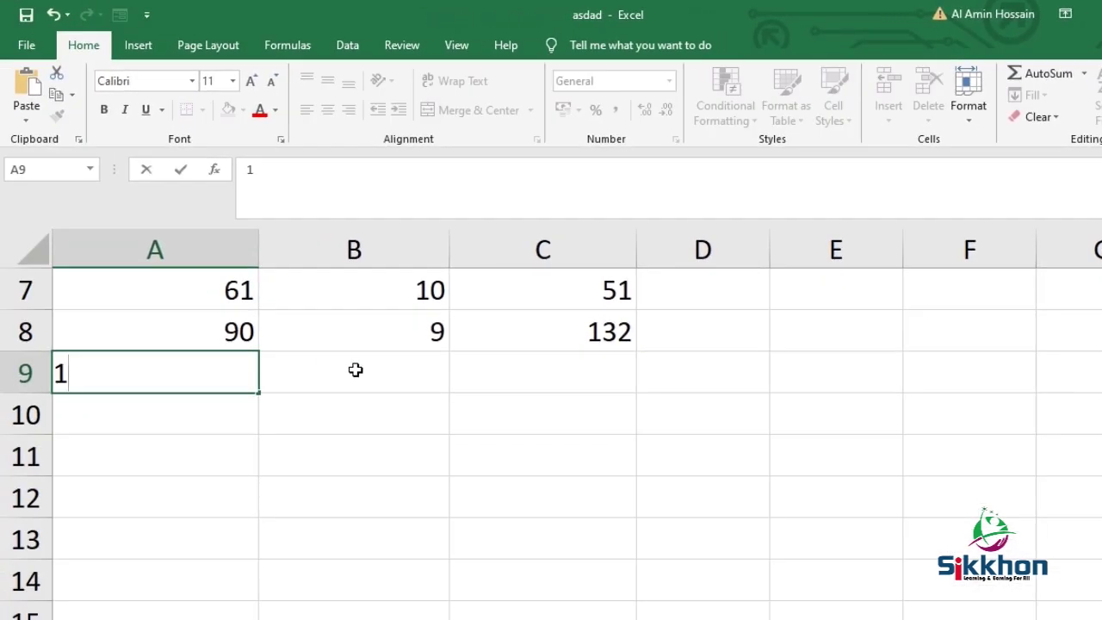
pyautogui.click(356, 369)
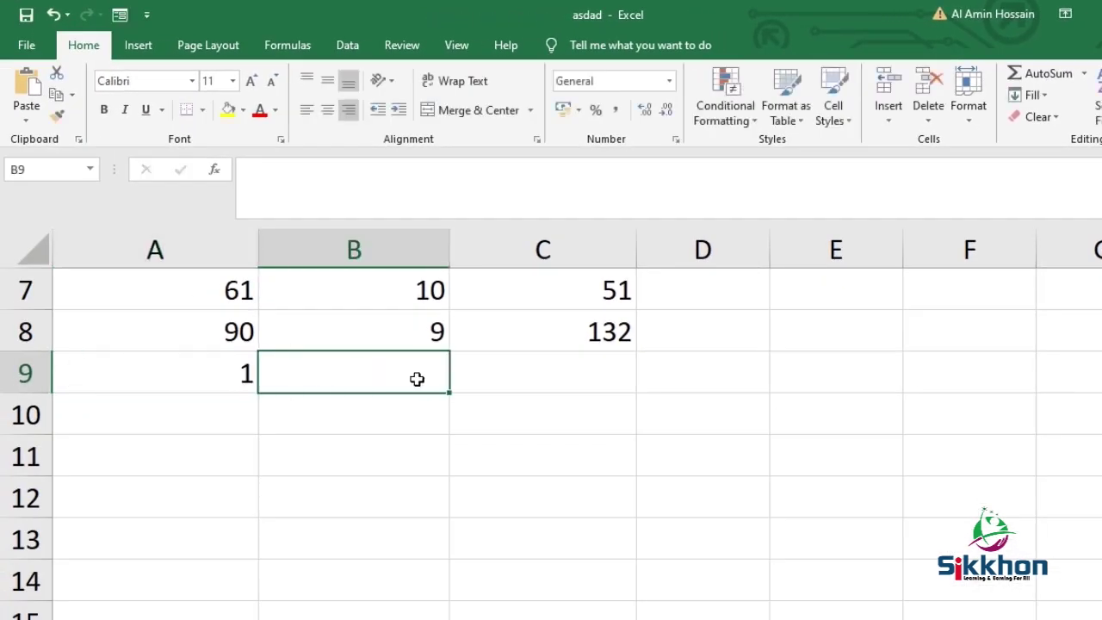
pyautogui.write('133')
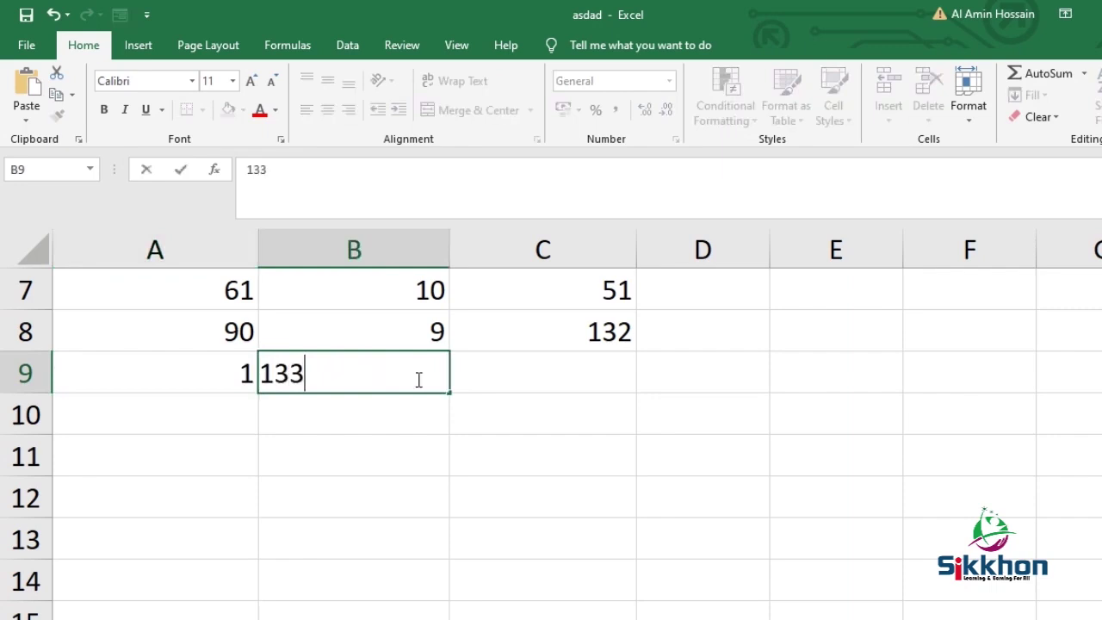
pyautogui.press('Return')
# - Fill the C8 balance formula down to C9, then extend it through C12
pyautogui.scroll(1, 439, 384)
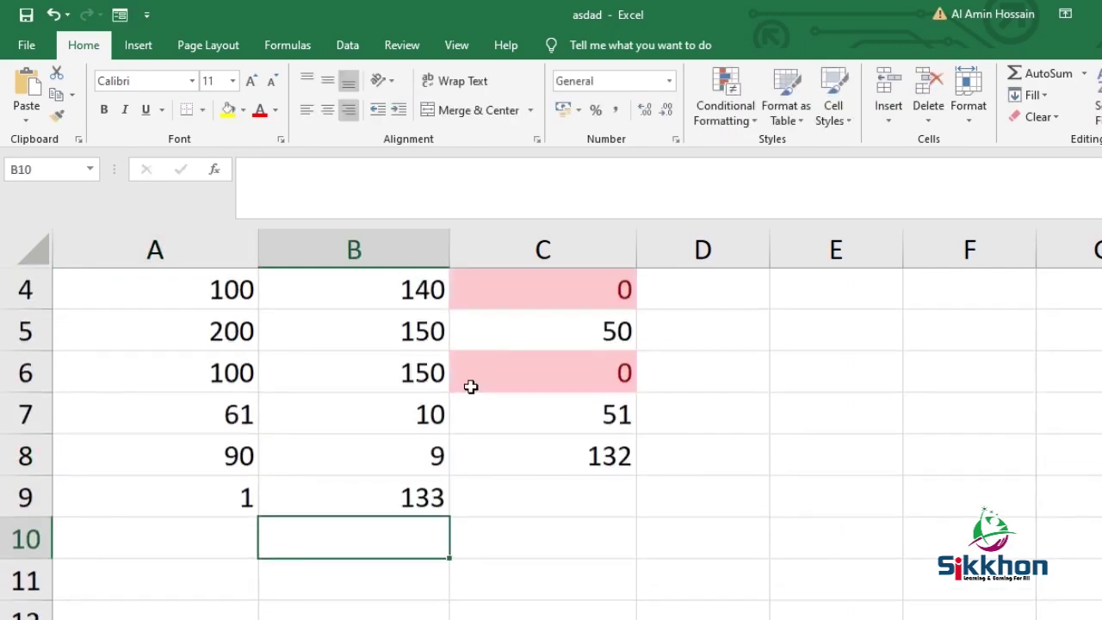
pyautogui.click(467, 379)
pyautogui.click(617, 468)
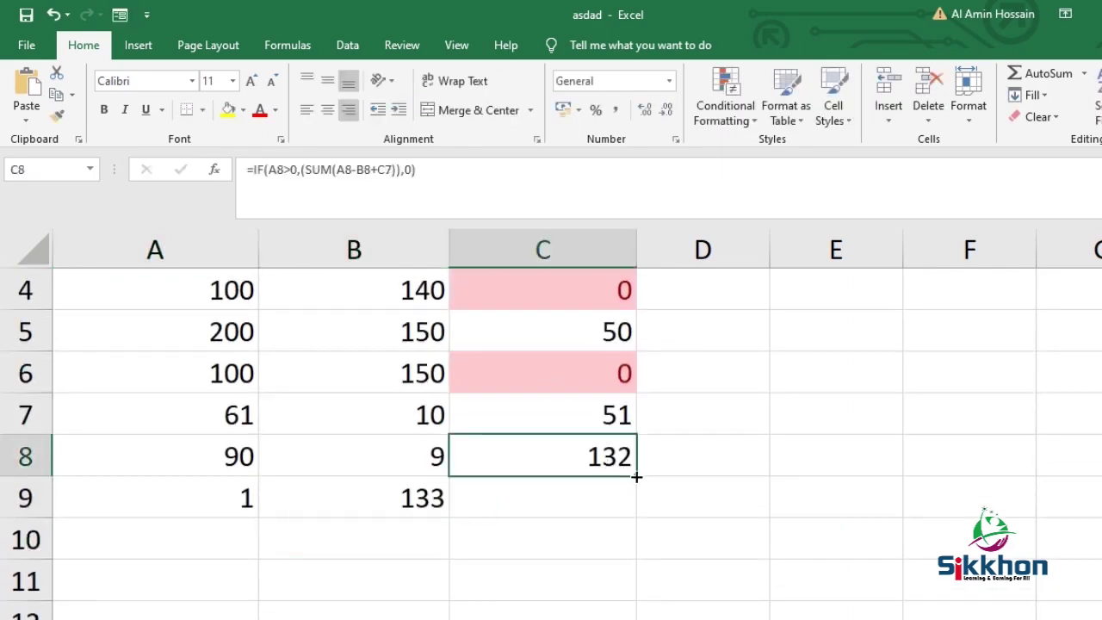
pyautogui.moveTo(636, 476); pyautogui.dragTo(639, 513)
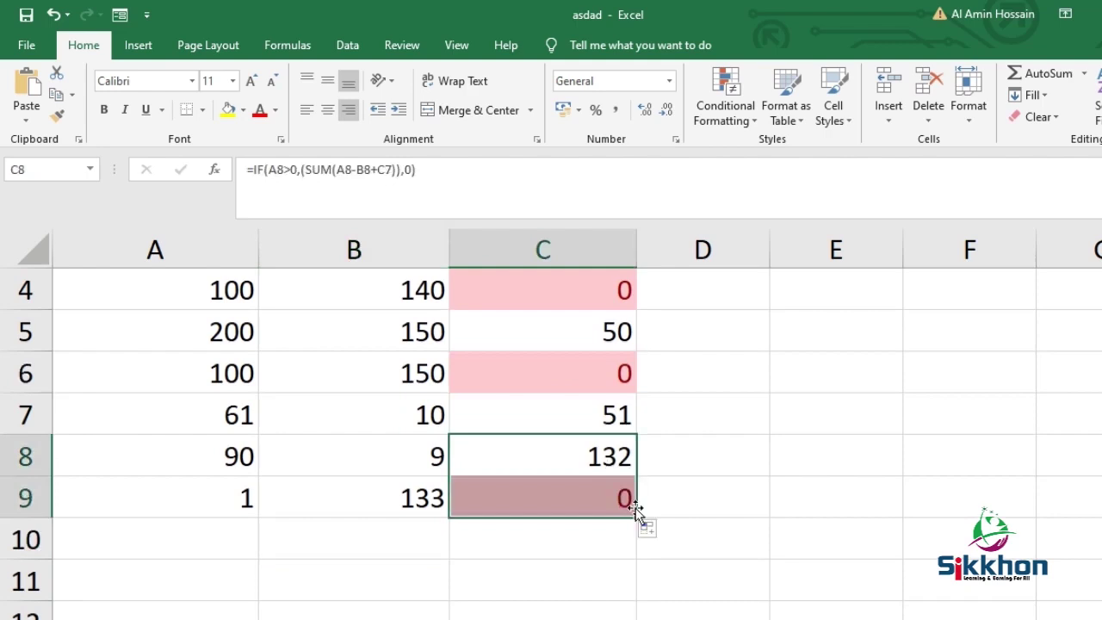
pyautogui.click(560, 502)
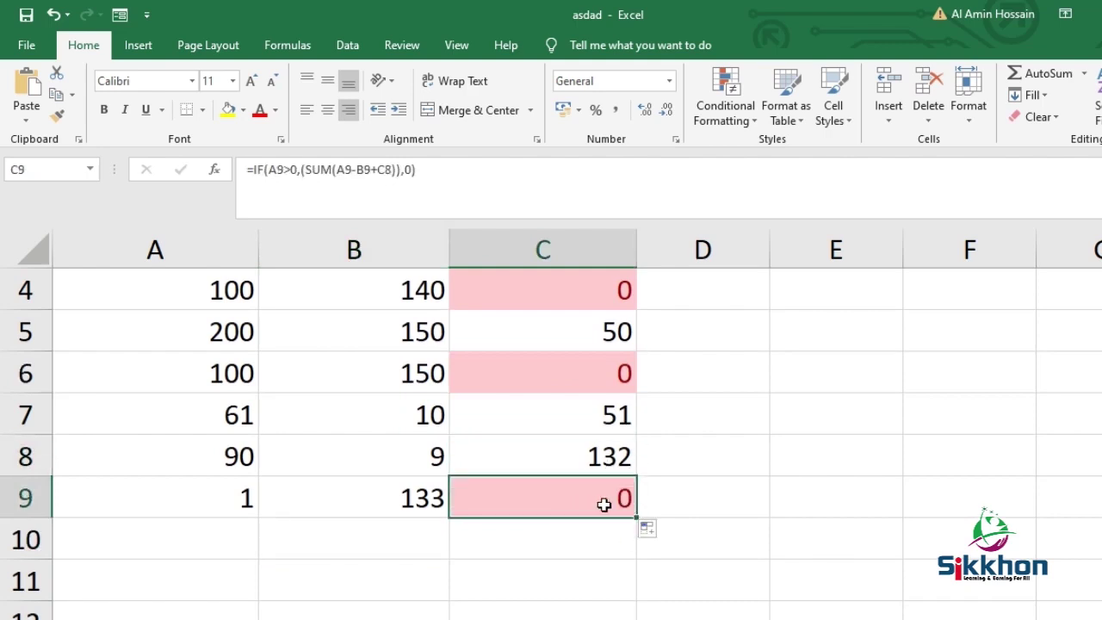
pyautogui.click(631, 458)
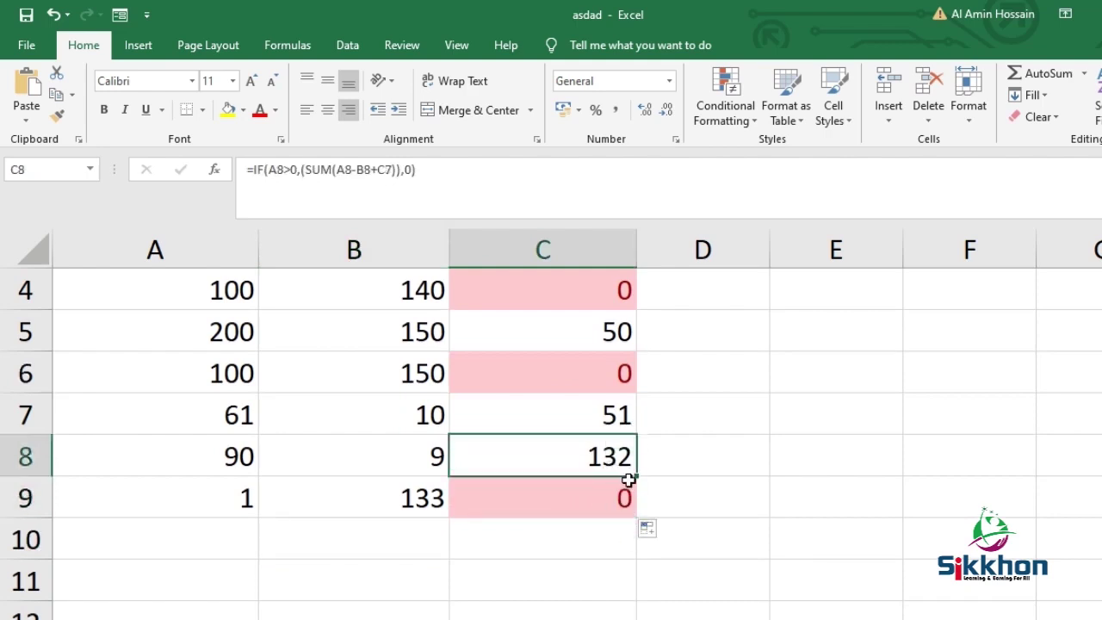
pyautogui.click(632, 499)
pyautogui.moveTo(636, 517); pyautogui.dragTo(627, 610)
pyautogui.scroll(-1, 629, 573)
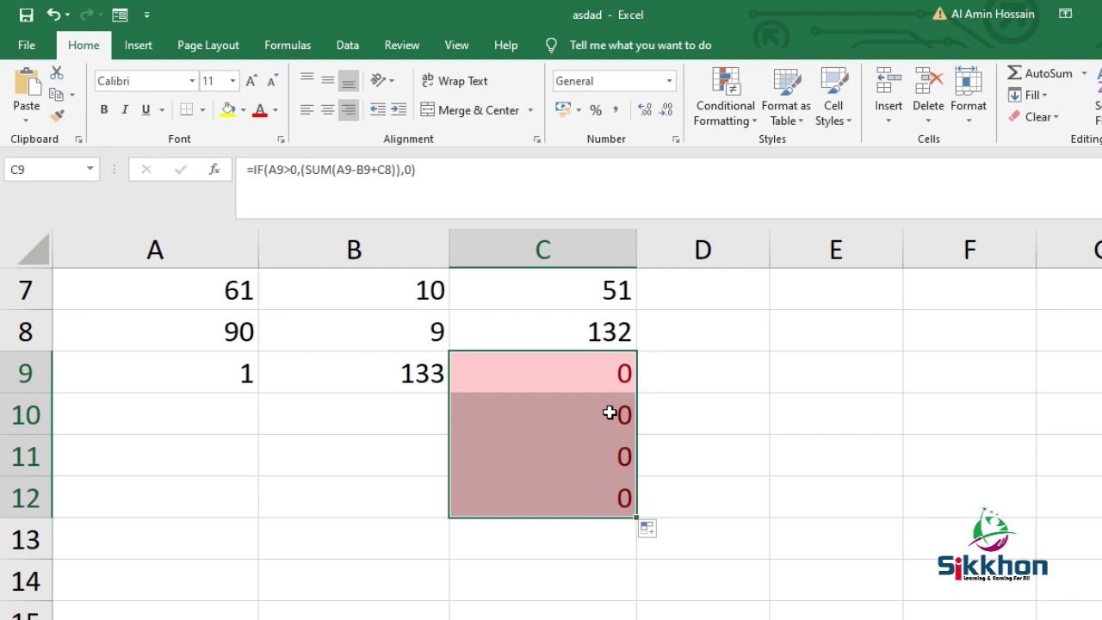
# - Change the C10 formula's false result from 0 to "" so it returns blank
pyautogui.doubleClick(583, 408)
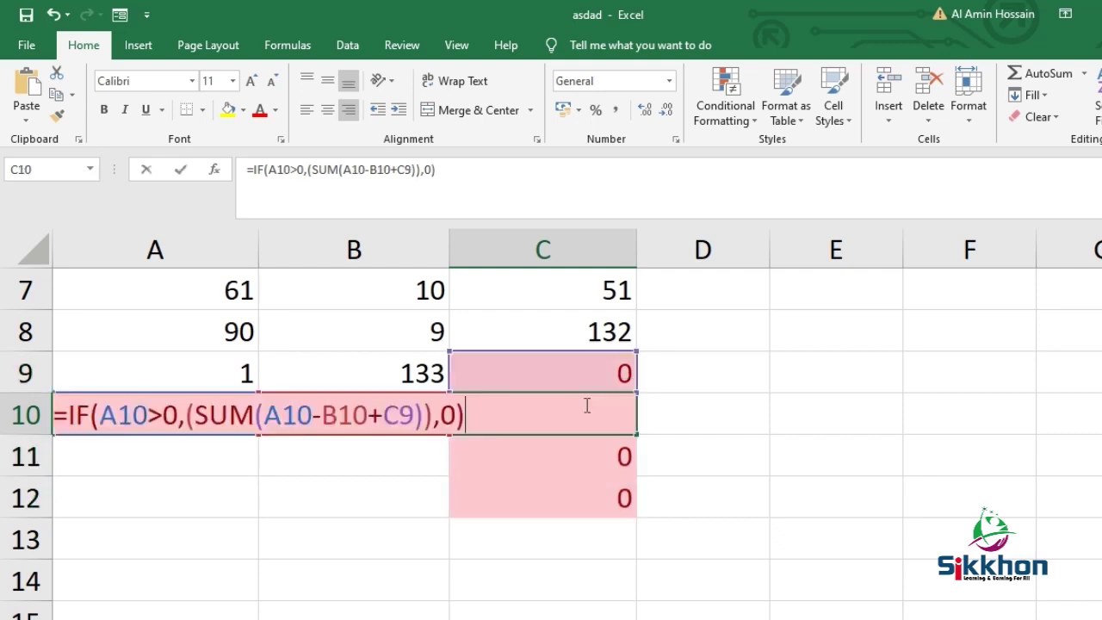
pyautogui.click(450, 417)
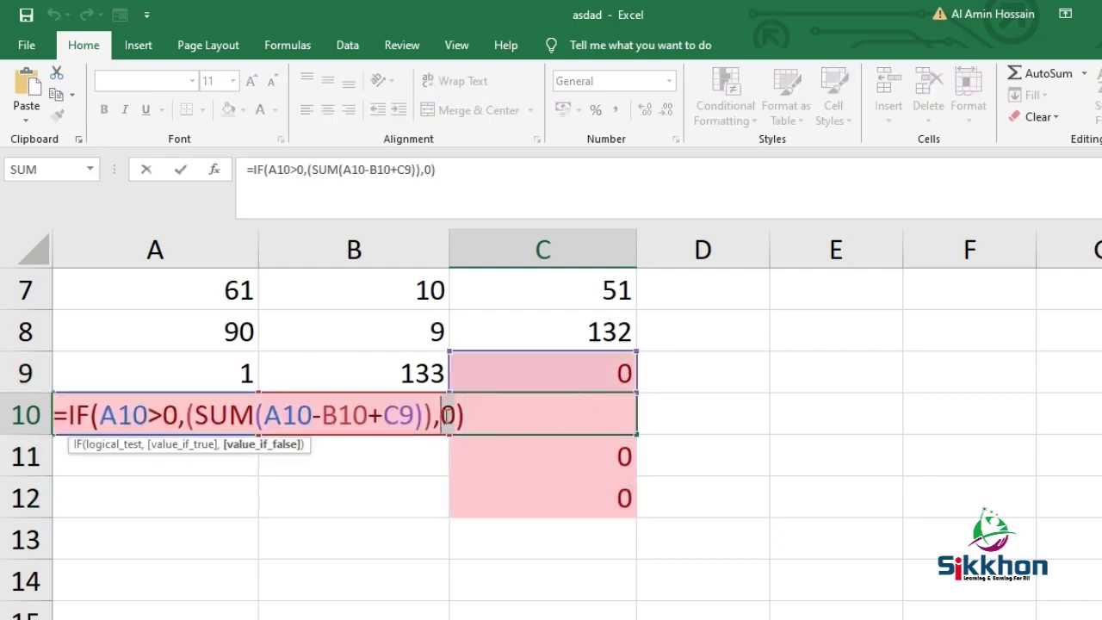
pyautogui.press('BackSpace')
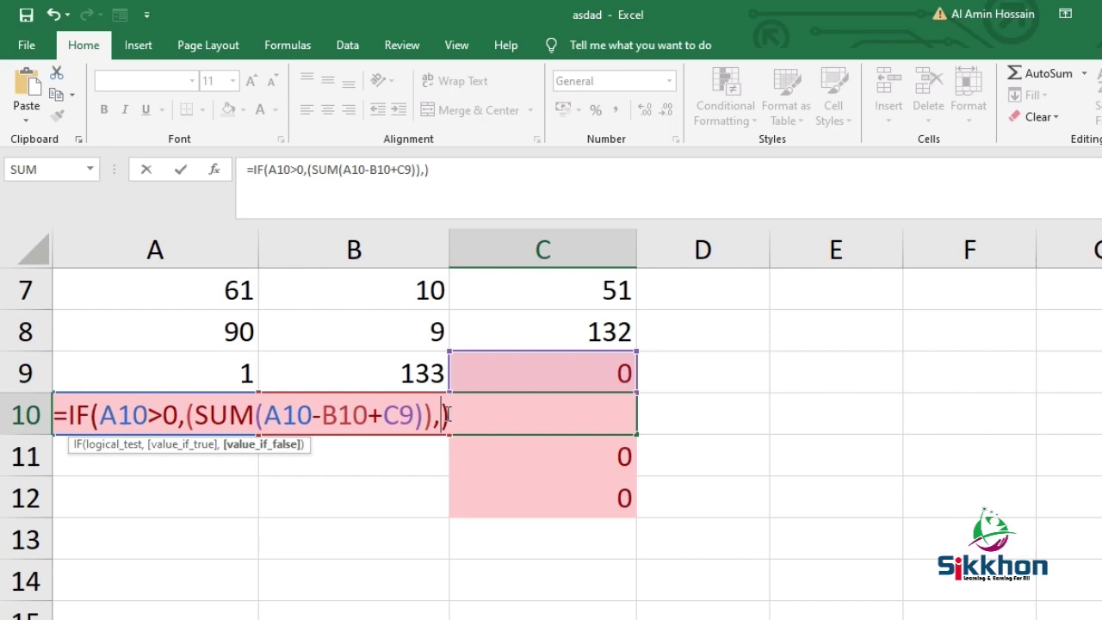
pyautogui.write('""')
pyautogui.press('Return')
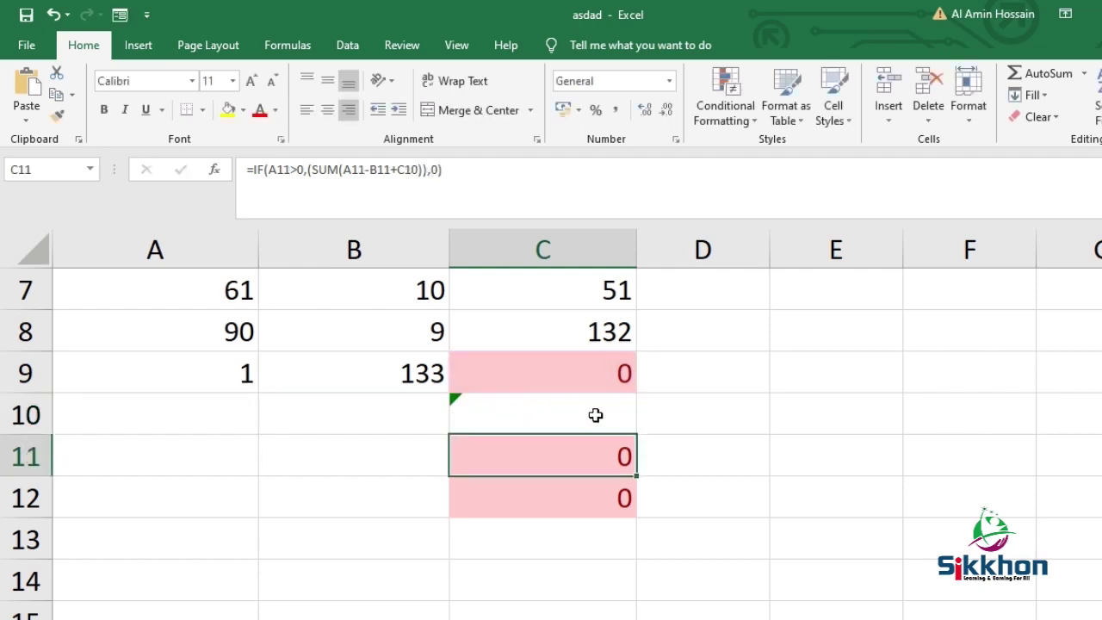
# - Copy the blank-returning C10 formula down to C11:C12
pyautogui.click(563, 420)
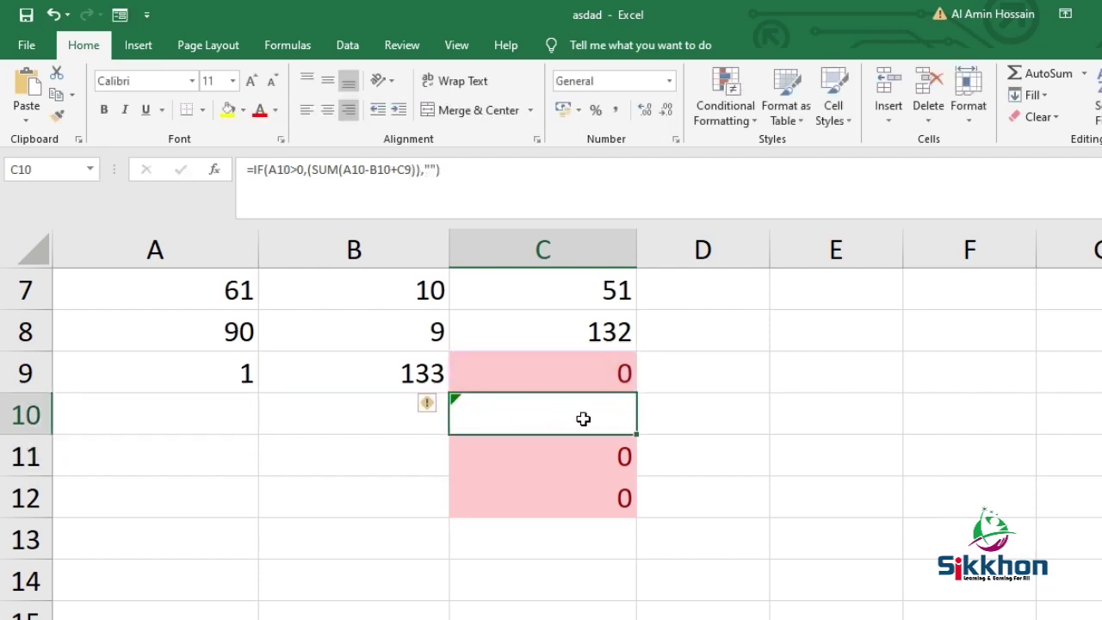
pyautogui.click(633, 446)
pyautogui.click(611, 425)
pyautogui.moveTo(635, 434); pyautogui.dragTo(626, 509)
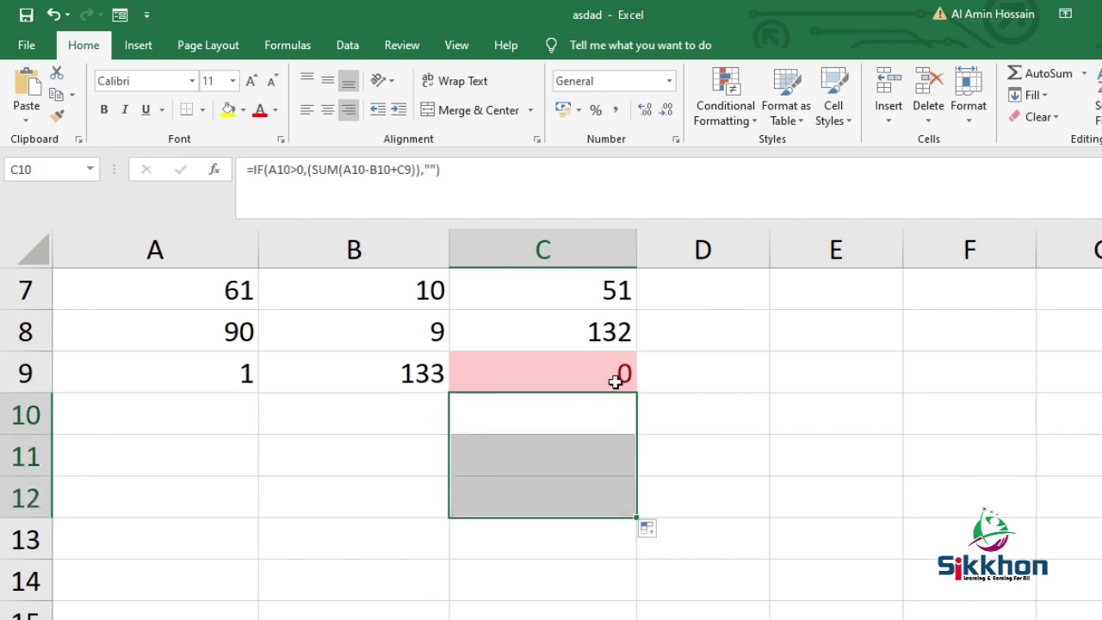
pyautogui.click(581, 413)
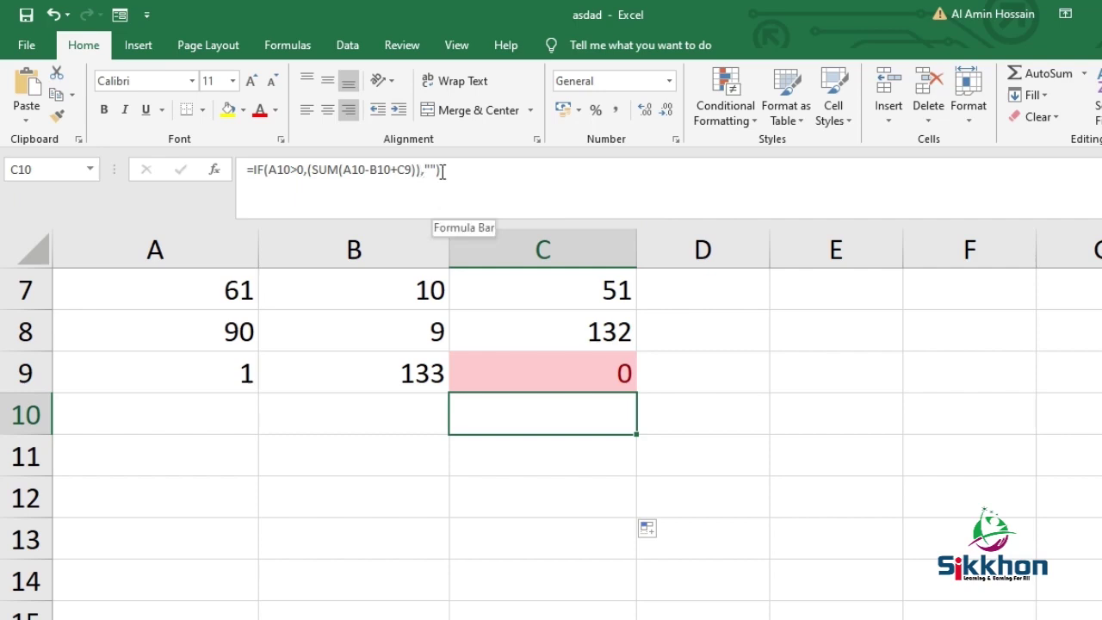
pyautogui.scroll(2, 676, 362)
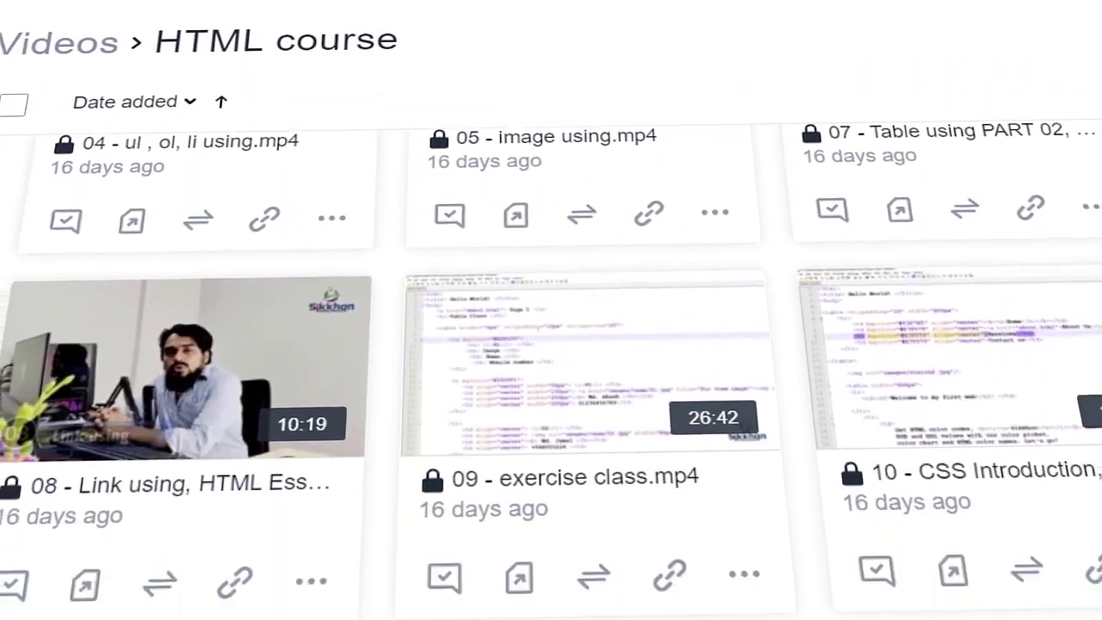
pyautogui.scroll(-5, 550, 361)
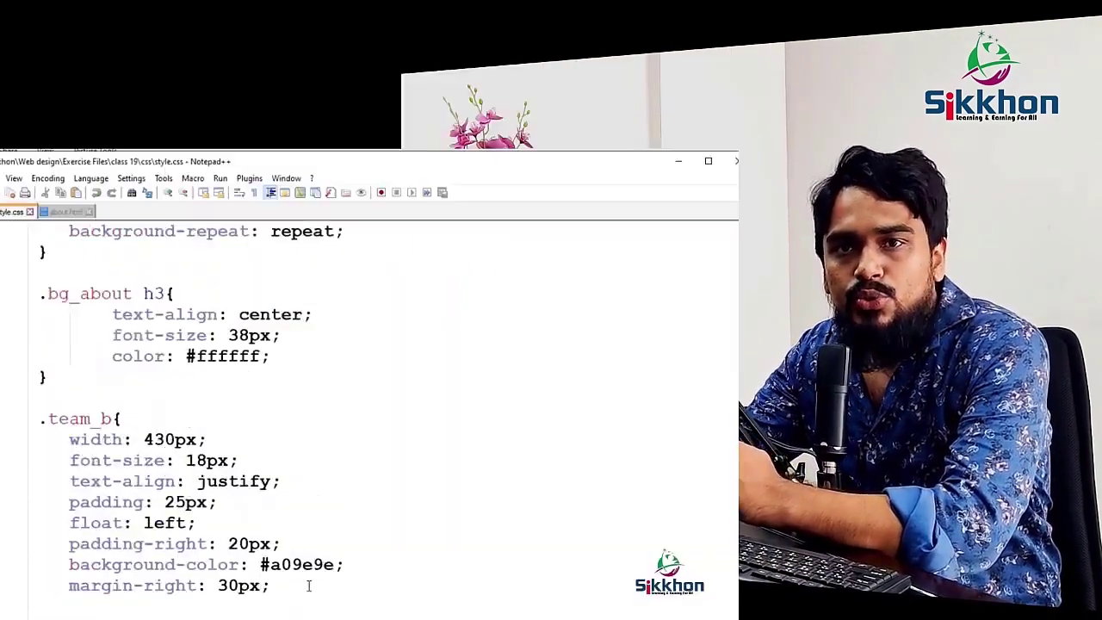
pyautogui.scroll(3, 288, 328)
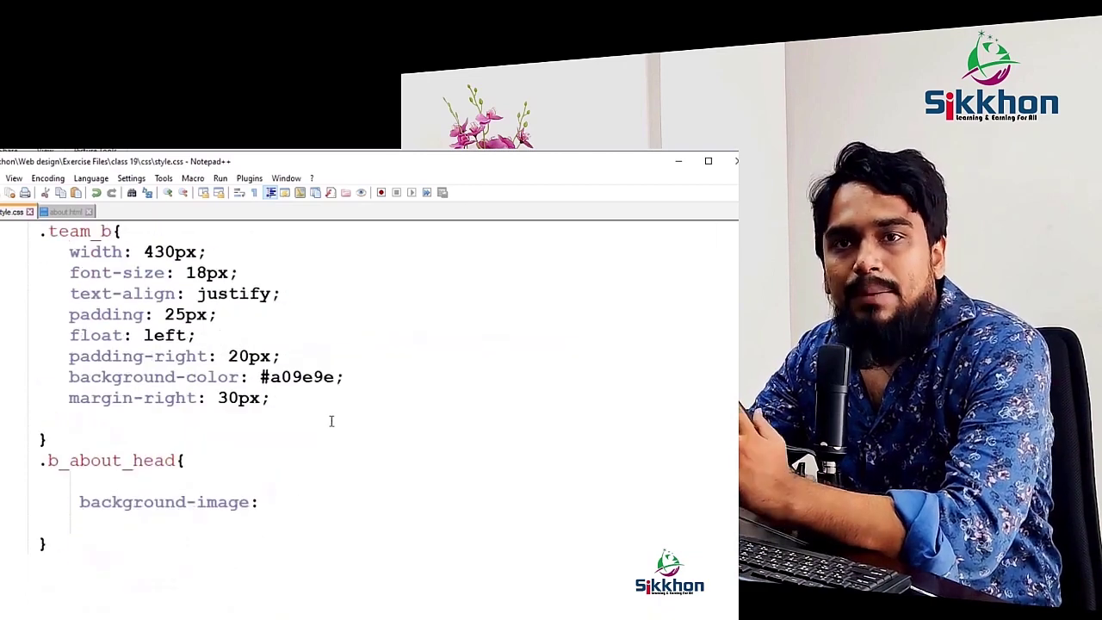
pyautogui.click(310, 502)
pyautogui.write('url("../images/");')
pyautogui.press('Left')
pyautogui.press('Left')
pyautogui.press('Left')
pyautogui.write('aboutbg1.jp')
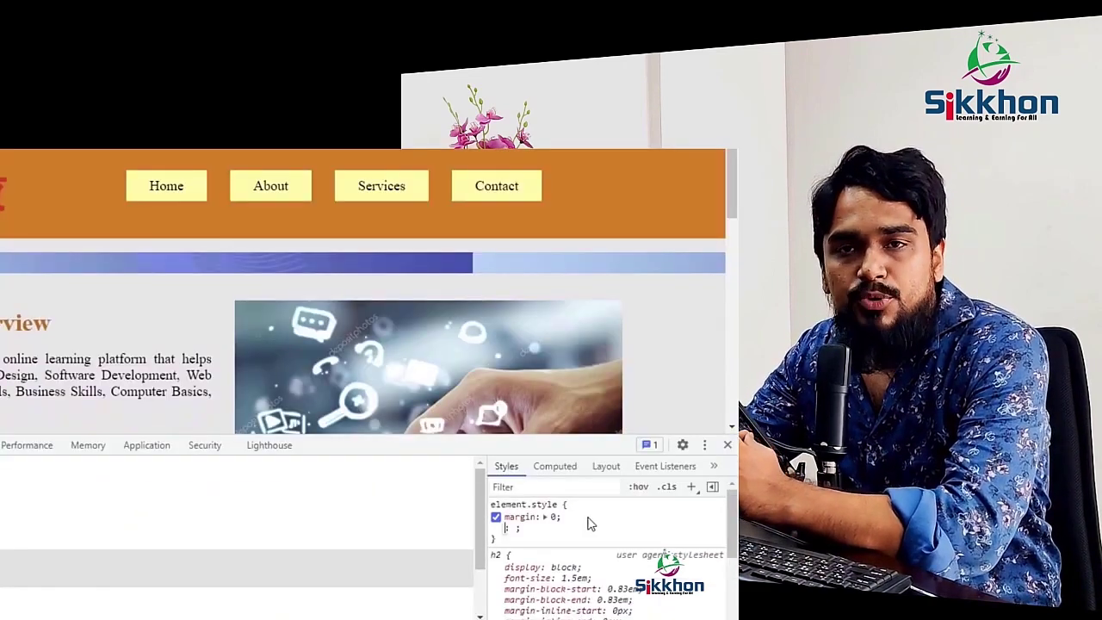
pyautogui.write('padding')
pyautogui.press('Tab')
pyautogui.write('43px')
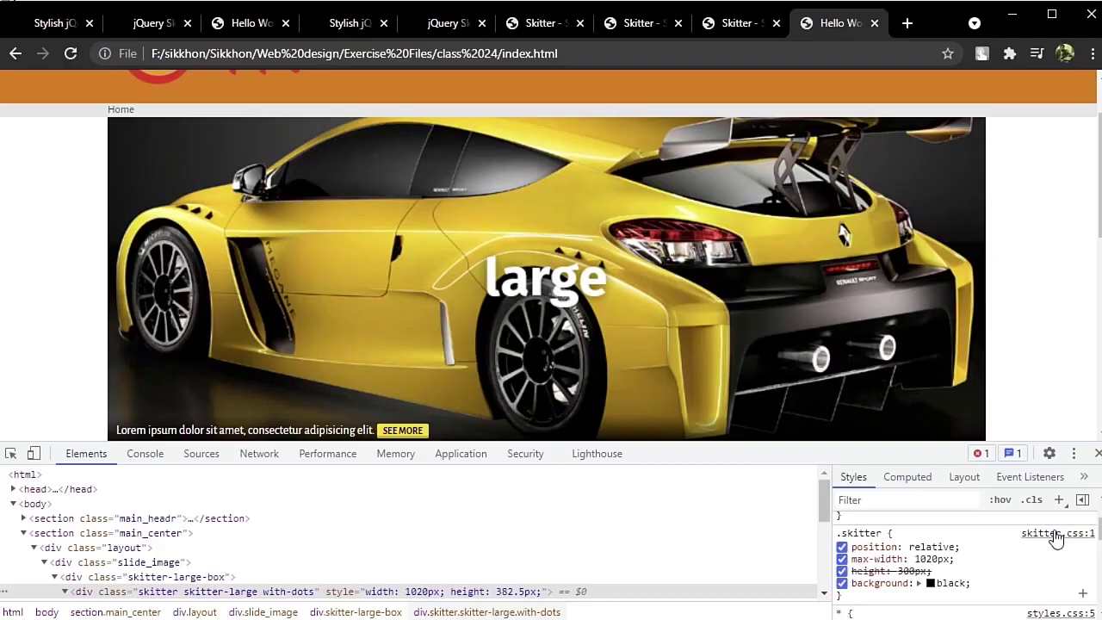
# - Copy the edited skitter.css code from DevTools Sources into Notepad++ and save it
pyautogui.click(1058, 535)
pyautogui.click(483, 518)
pyautogui.hotkey('ctrl', 'a')
pyautogui.hotkey('ctrl', 'c')
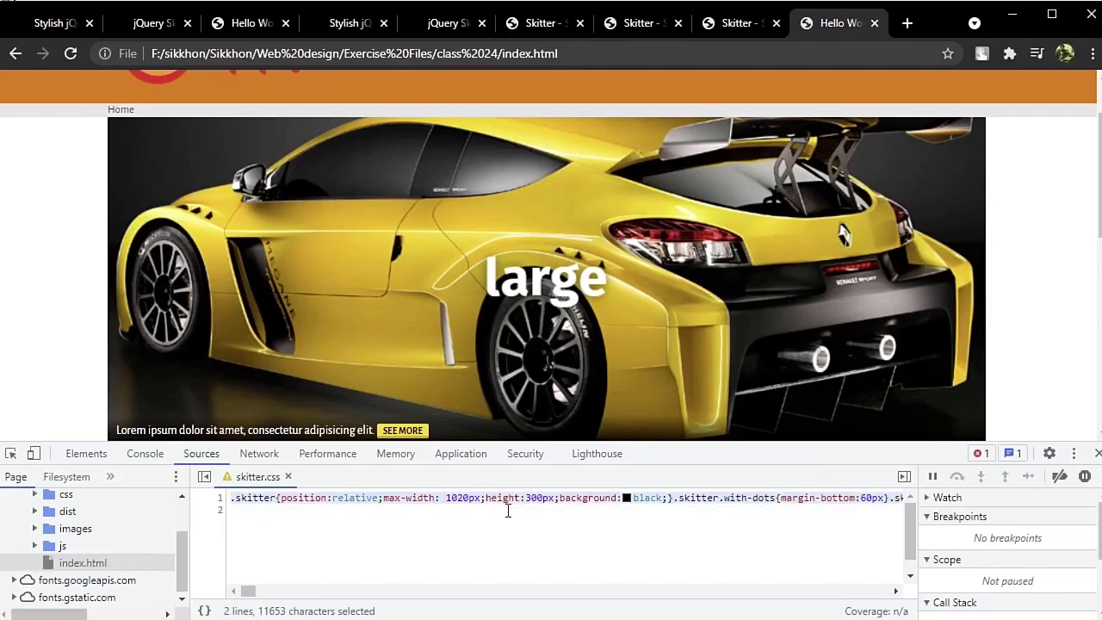
pyautogui.hotkey('alt', 'Tab')
pyautogui.hotkey('ctrl', 'a')
pyautogui.hotkey('ctrl', 'v')
pyautogui.hotkey('ctrl', 's')
# - Back in Chrome, close the developer tools and reload the page
pyautogui.hotkey('alt', 'Tab')
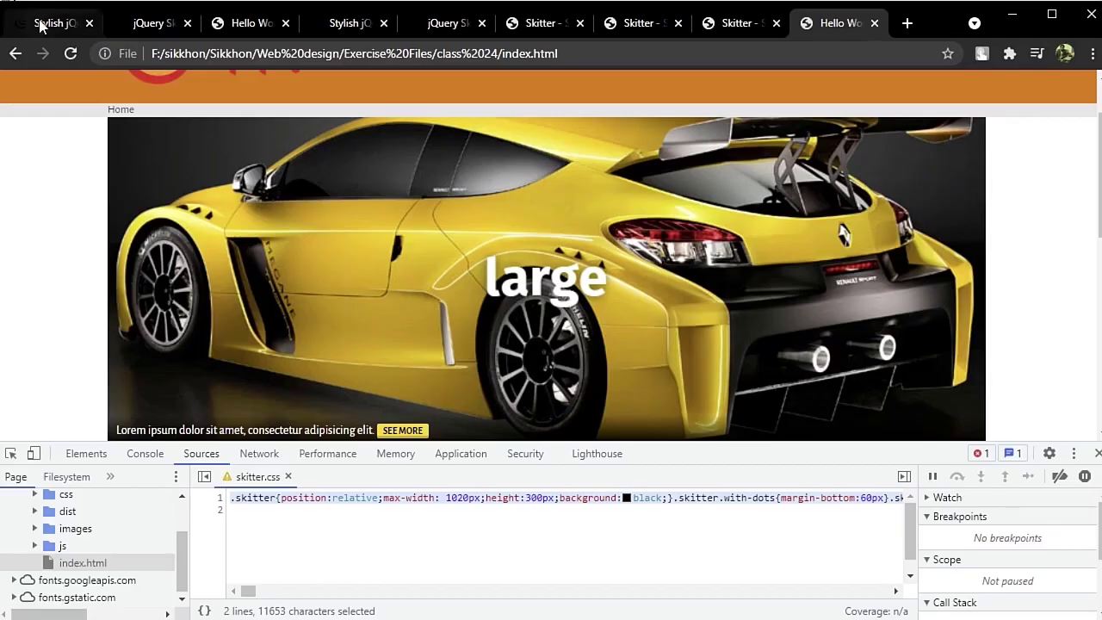
pyautogui.press('F5')
pyautogui.press('F12')
pyautogui.scroll(2, 1069, 416)
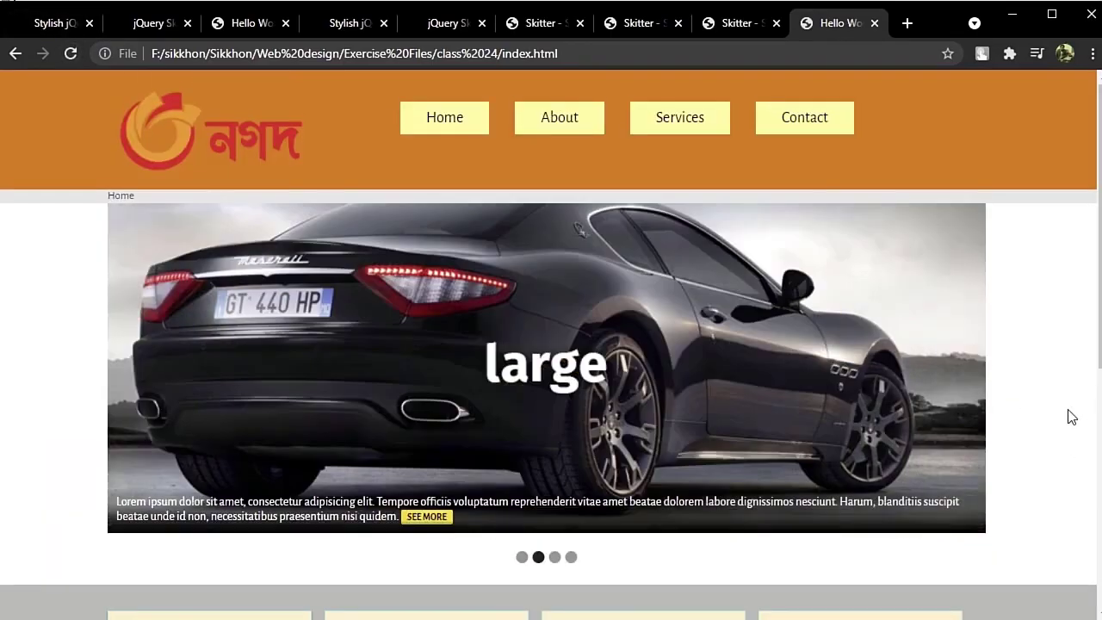